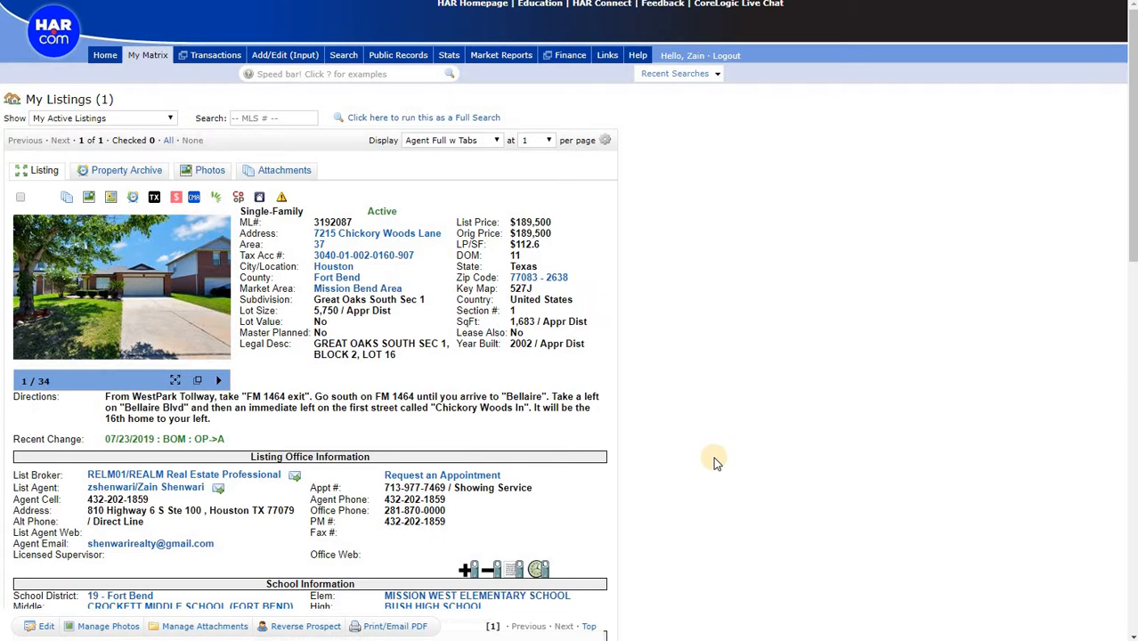
Review the listing and the property's tax record, and select the Ft Bend Mud 30 jurisdiction name
{"action": "scroll", "coordinate": [715, 458], "scroll_direction": "down", "scroll_amount": 4}
{"action": "scroll", "coordinate": [717, 461], "scroll_direction": "up", "scroll_amount": 2}
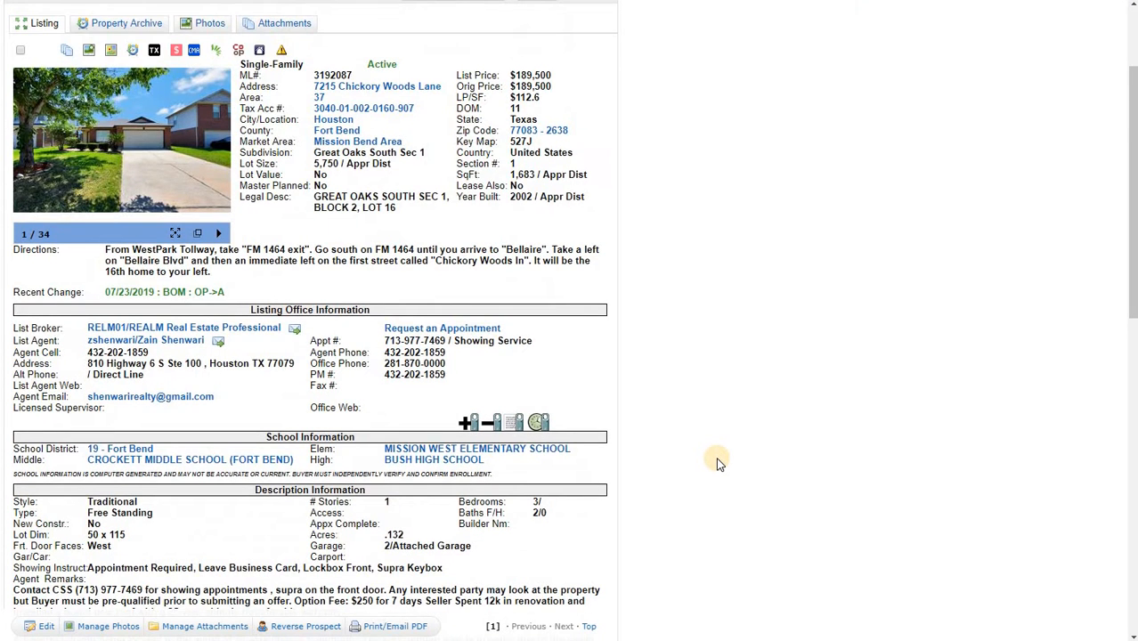
{"action": "scroll", "coordinate": [720, 461], "scroll_direction": "down", "scroll_amount": 7}
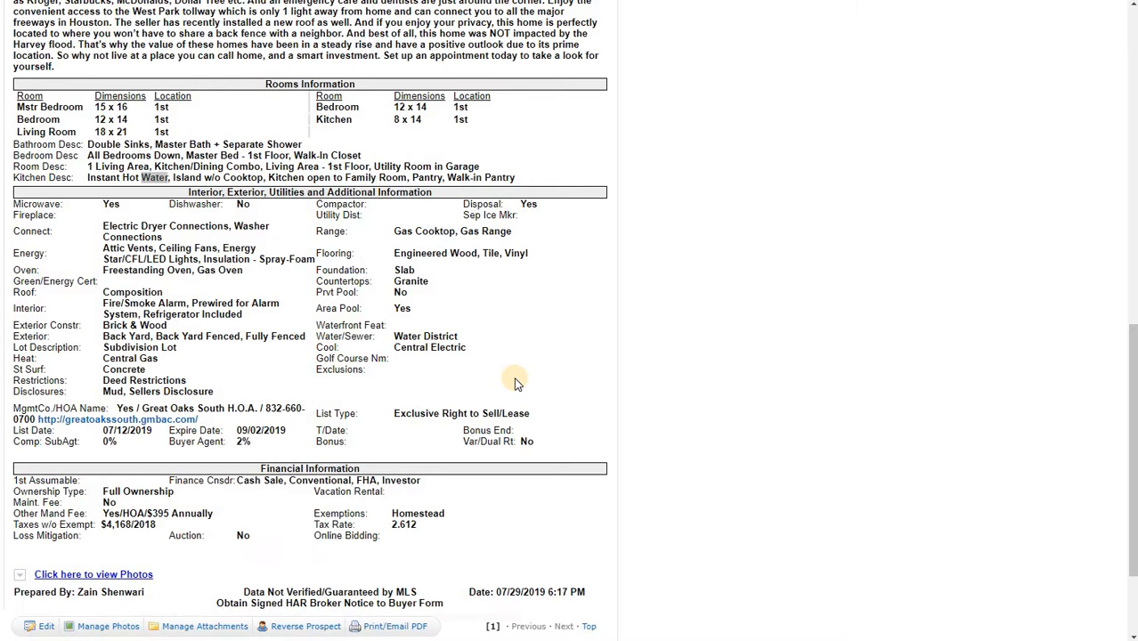
{"action": "scroll", "coordinate": [516, 382], "scroll_direction": "up", "scroll_amount": 3}
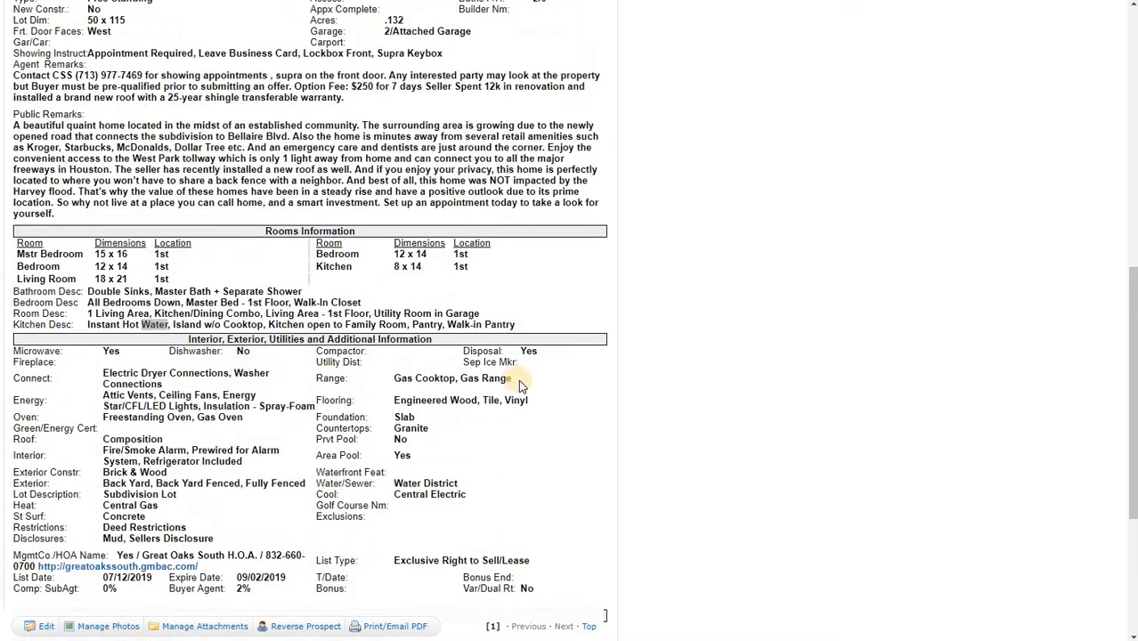
{"action": "scroll", "coordinate": [518, 379], "scroll_direction": "up", "scroll_amount": 7}
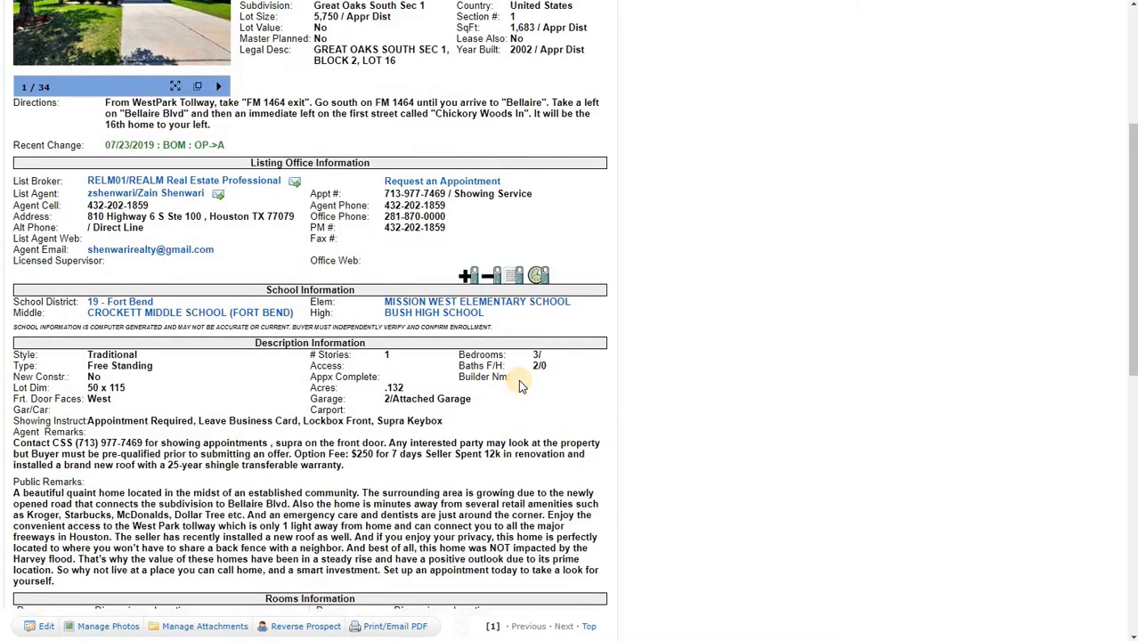
{"action": "scroll", "coordinate": [520, 385], "scroll_direction": "up", "scroll_amount": 4}
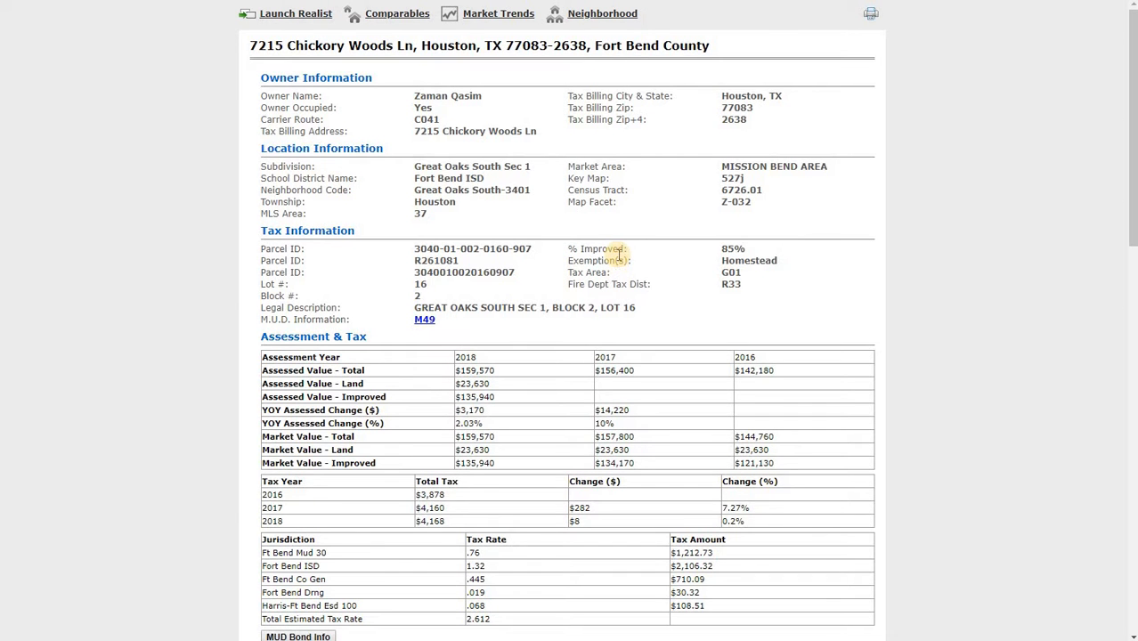
{"action": "scroll", "coordinate": [618, 256], "scroll_direction": "down", "scroll_amount": 2}
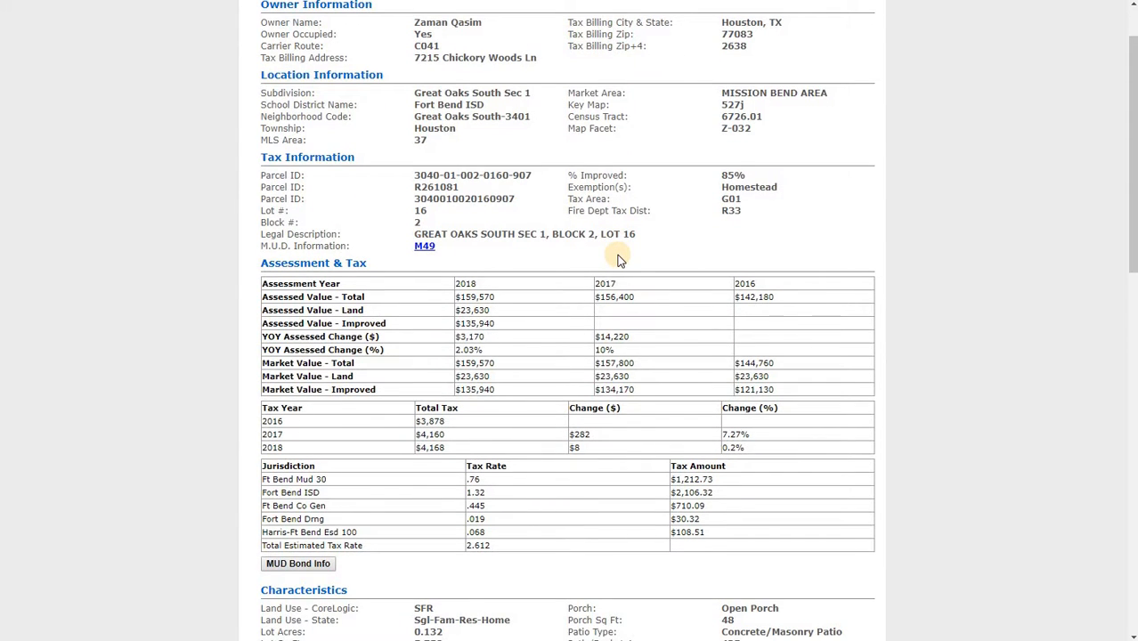
{"action": "scroll", "coordinate": [390, 349], "scroll_direction": "down", "scroll_amount": 2}
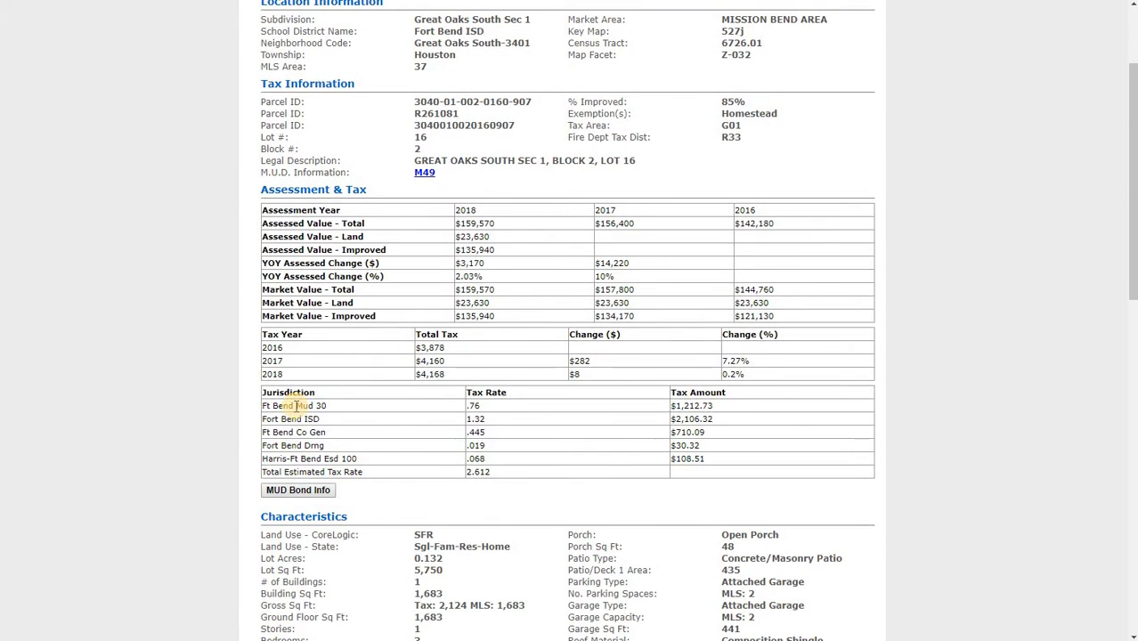
{"action": "triple_click", "coordinate": [296, 406]}
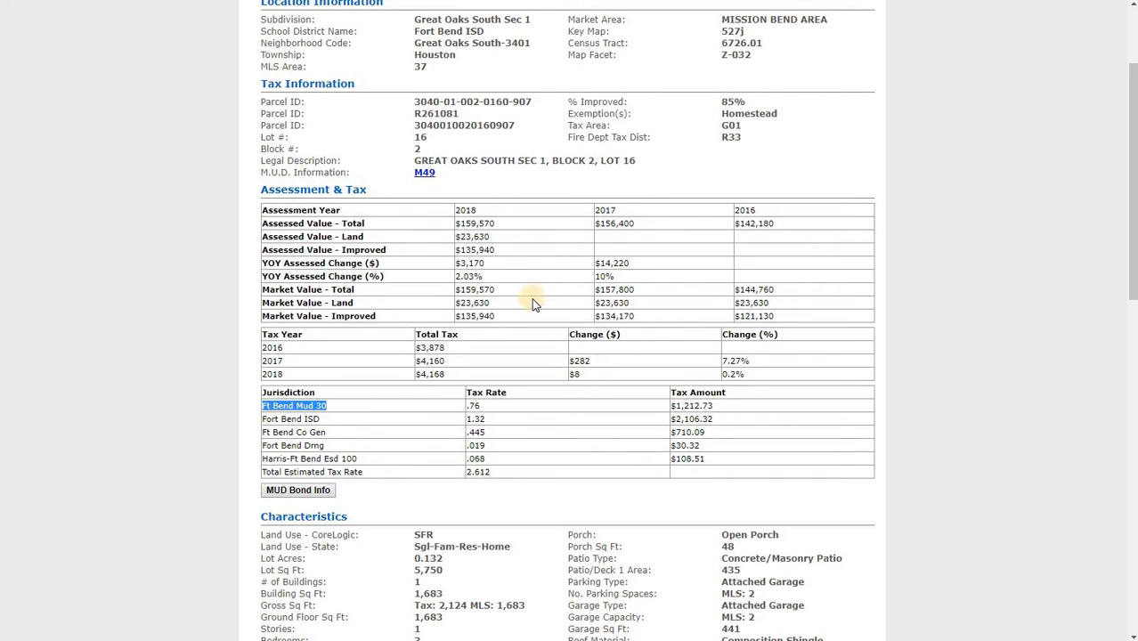
Add the '(#1) Notice to a Purch. of Real Prop. in a Water Dist.' form to the transaction by searching the form library for 'wa'
{"action": "scroll", "coordinate": [533, 300], "scroll_direction": "up", "scroll_amount": 2}
{"action": "left_click", "coordinate": [294, 0]}
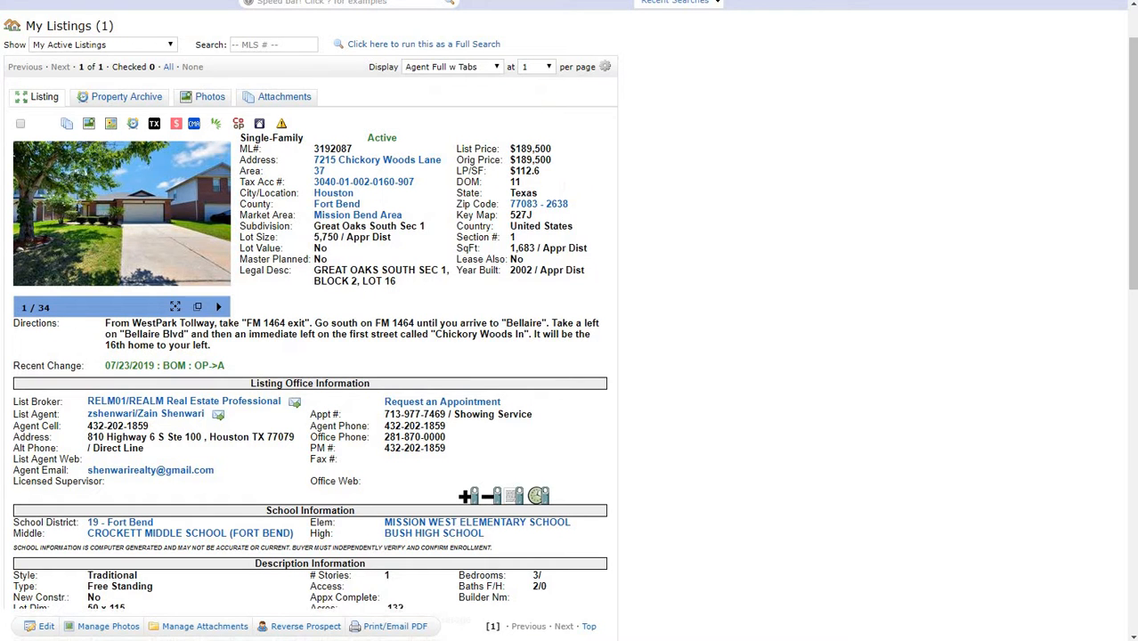
{"action": "left_click", "coordinate": [543, 0]}
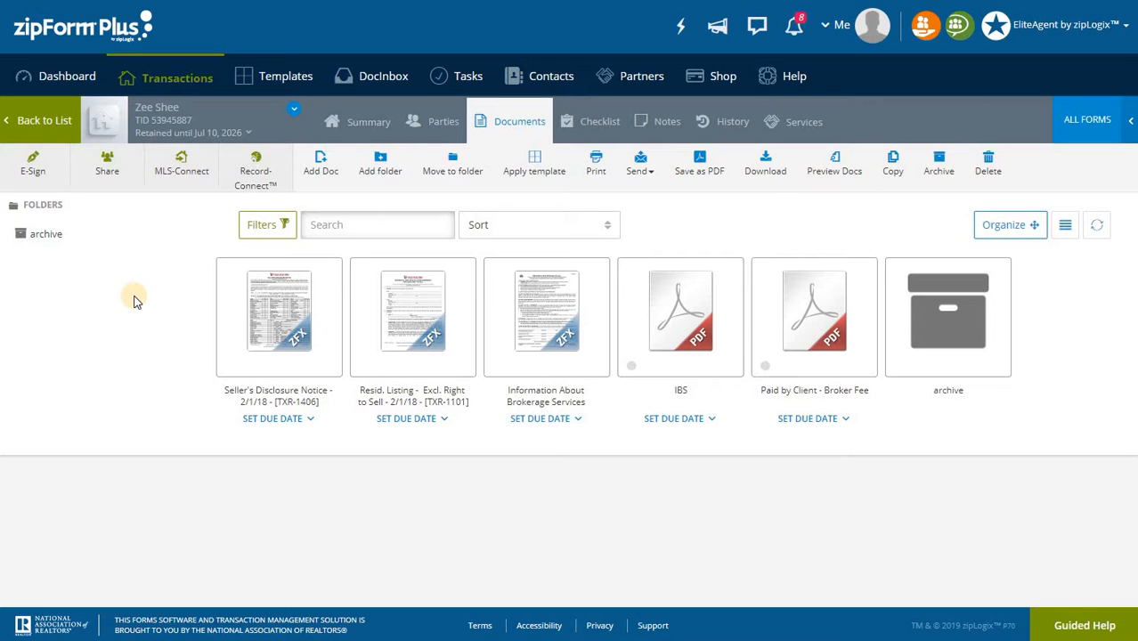
{"action": "left_click", "coordinate": [1125, 131]}
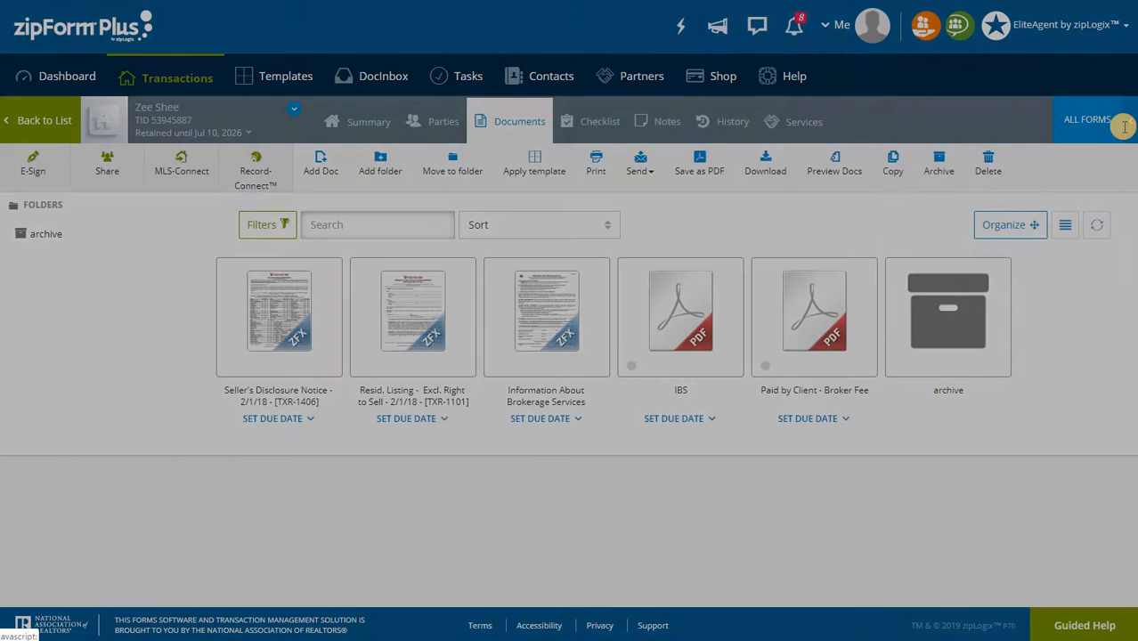
{"action": "left_click", "coordinate": [1034, 121]}
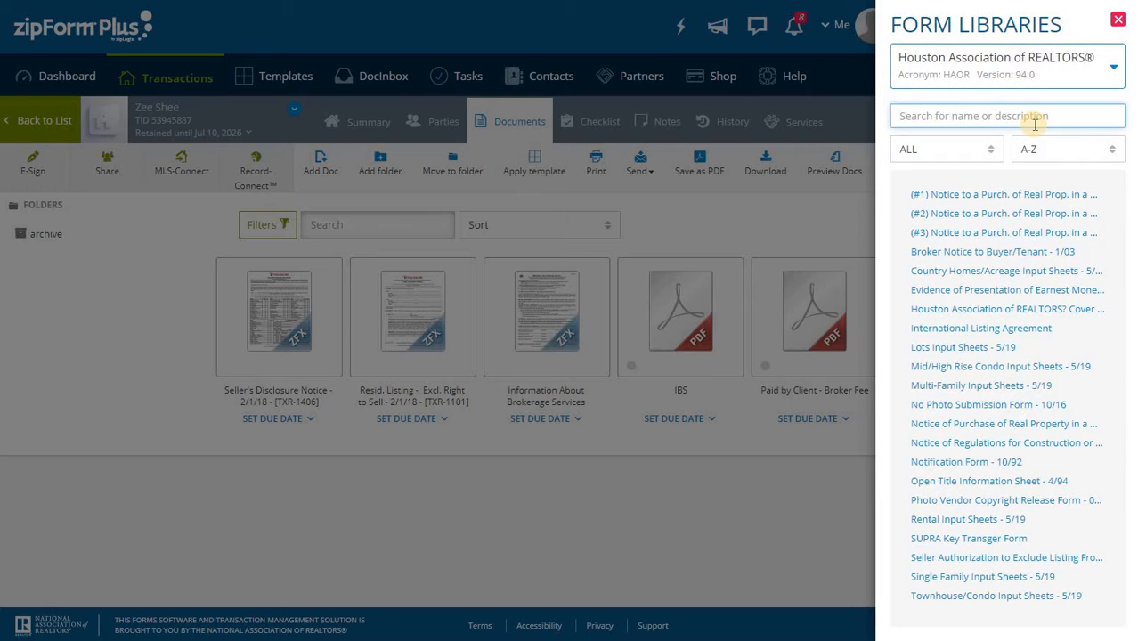
{"action": "type", "text": "wa"}
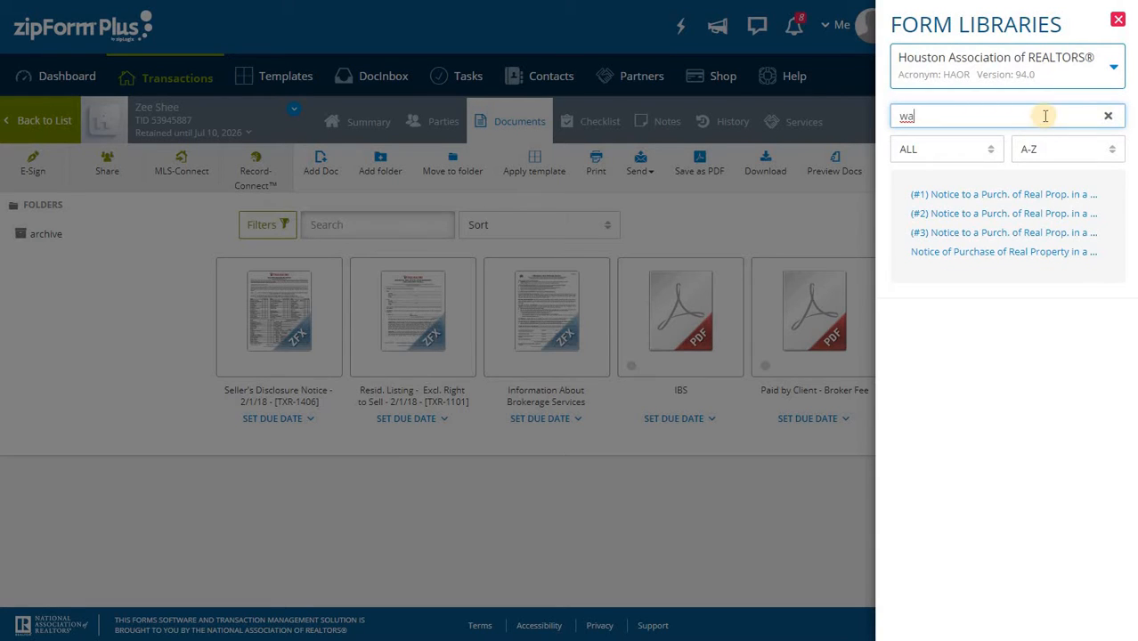
{"action": "left_click", "coordinate": [1050, 192]}
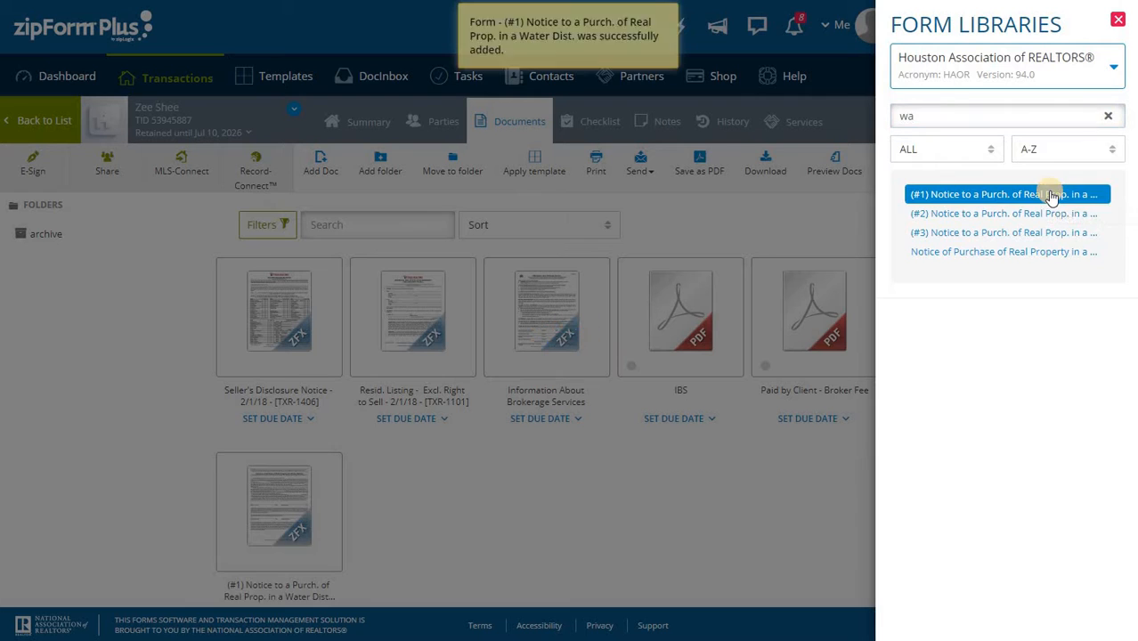
Open the added water district notice form and clear its prefilled water district name field
{"action": "left_click", "coordinate": [287, 492]}
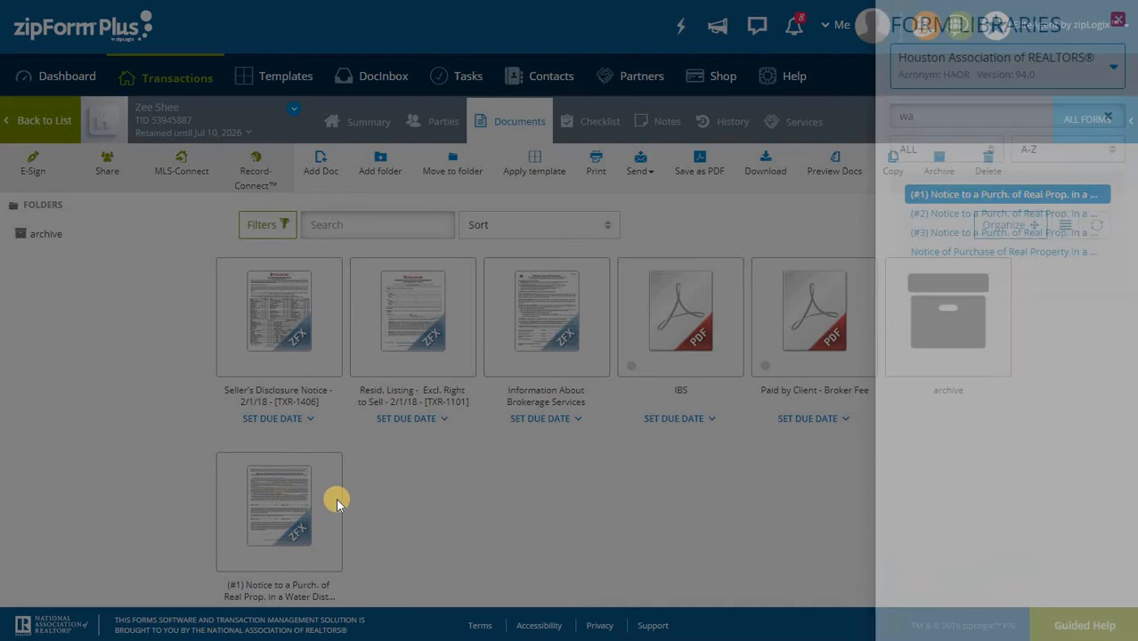
{"action": "left_click", "coordinate": [275, 494]}
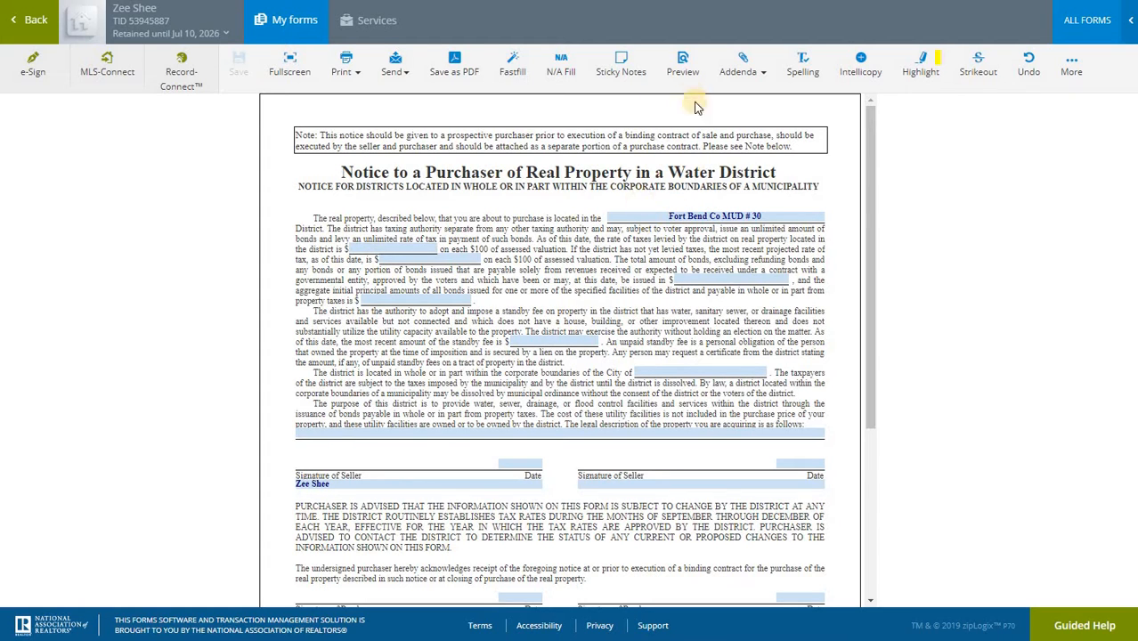
{"action": "left_click_drag", "start_coordinate": [789, 217], "coordinate": [629, 225]}
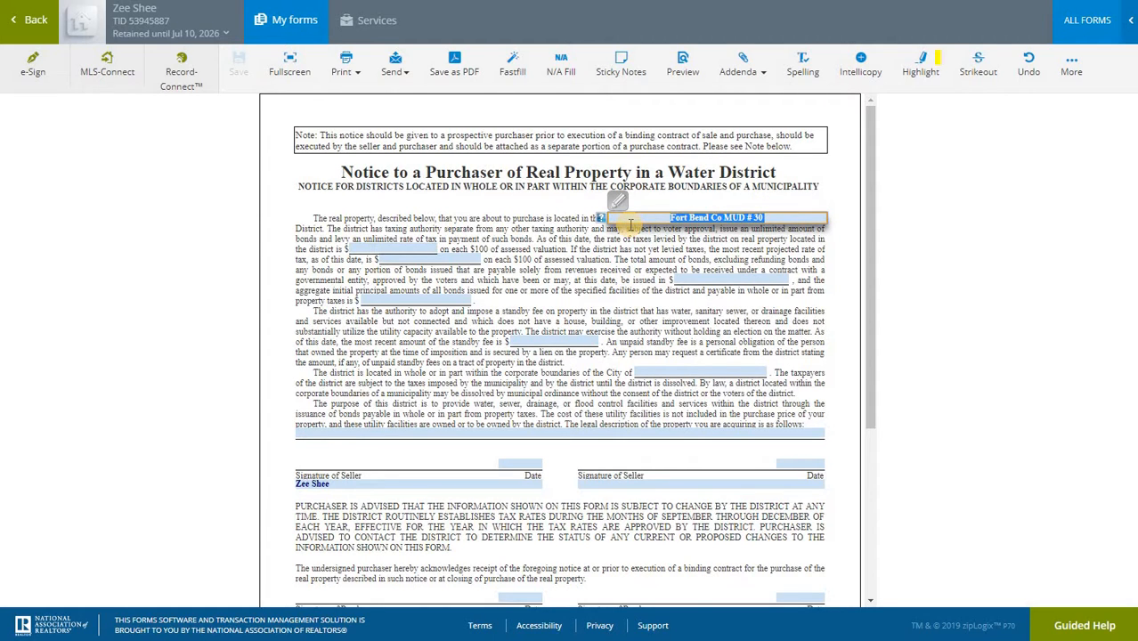
{"action": "key", "text": "Delete"}
{"action": "left_click", "coordinate": [574, 239]}
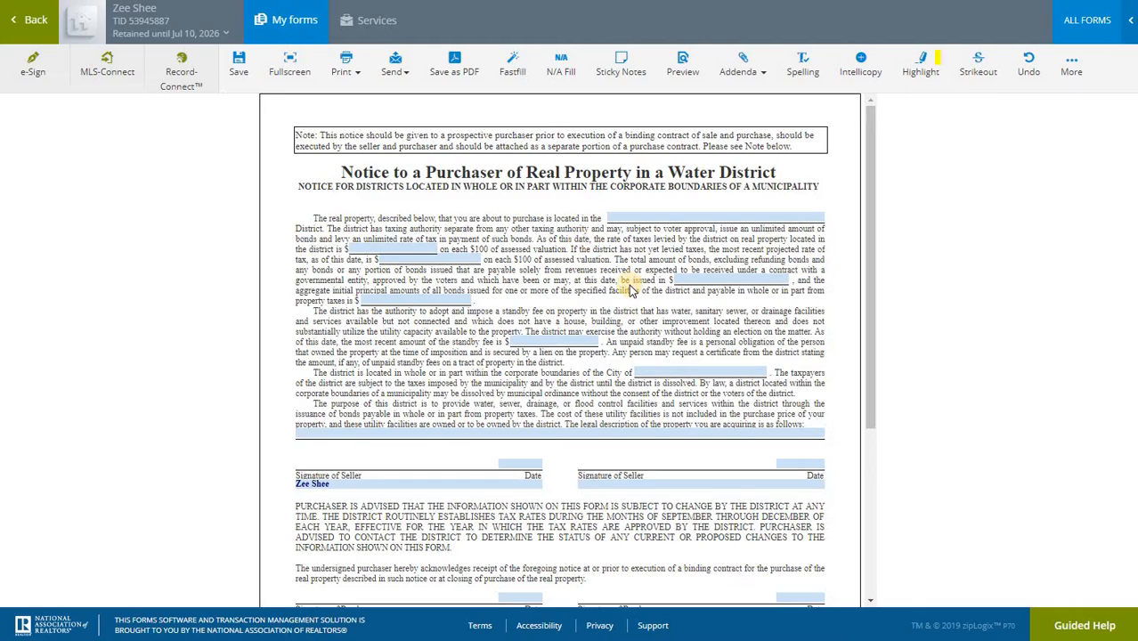
Return to the listing and open the property's tax record from its tax account number
{"action": "scroll", "coordinate": [629, 290], "scroll_direction": "down", "scroll_amount": 3}
{"action": "scroll", "coordinate": [629, 290], "scroll_direction": "up", "scroll_amount": 2}
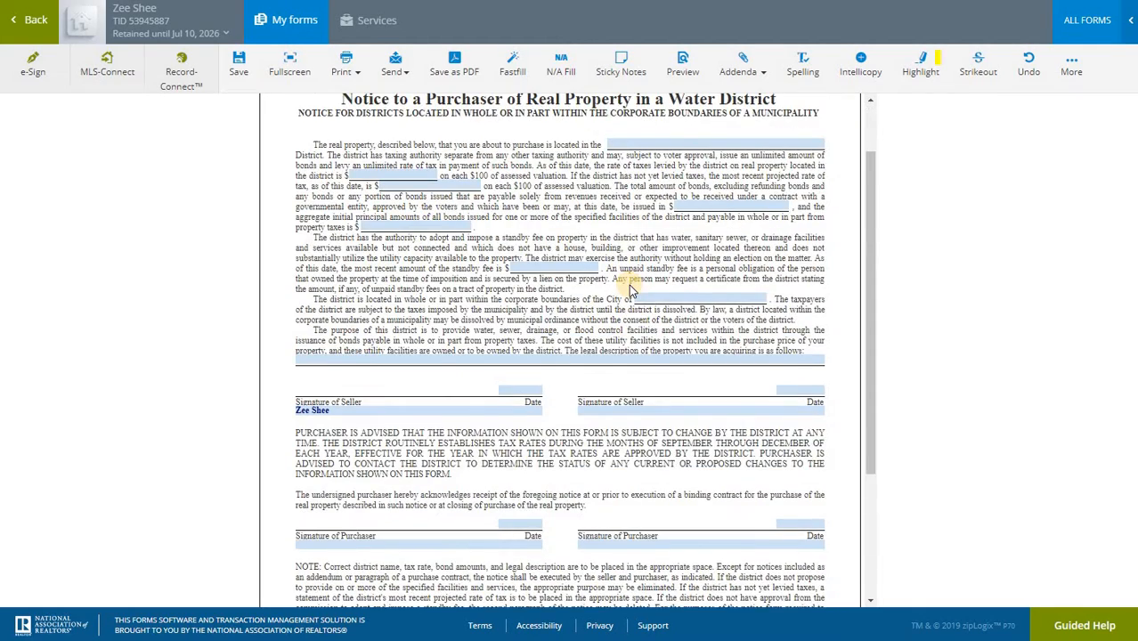
{"action": "scroll", "coordinate": [629, 291], "scroll_direction": "up", "scroll_amount": 1}
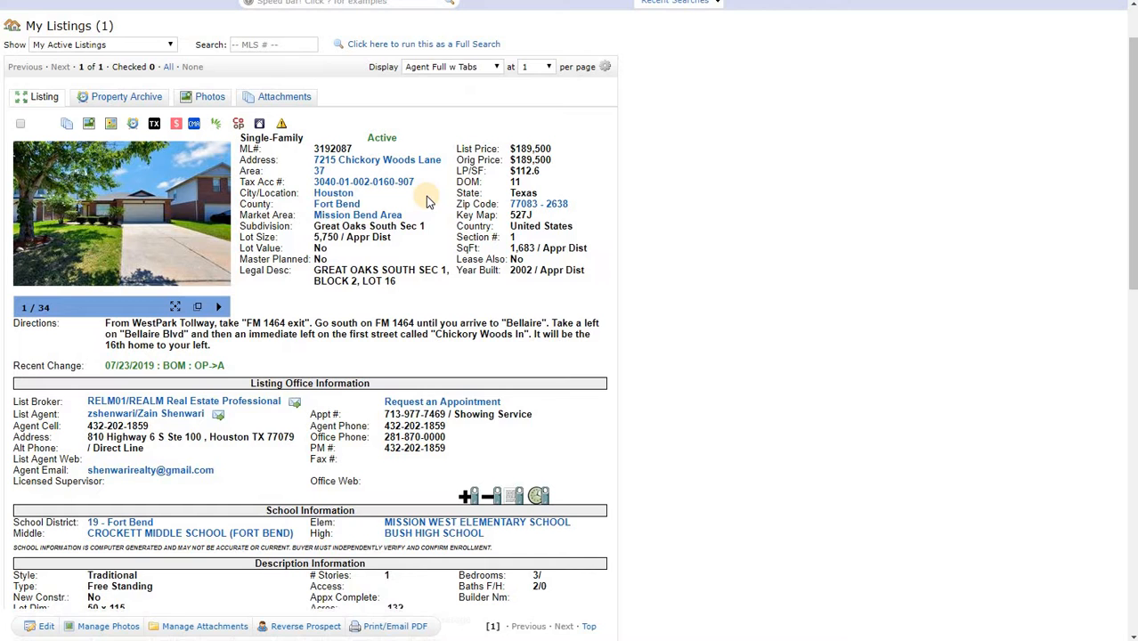
{"action": "left_click", "coordinate": [362, 184]}
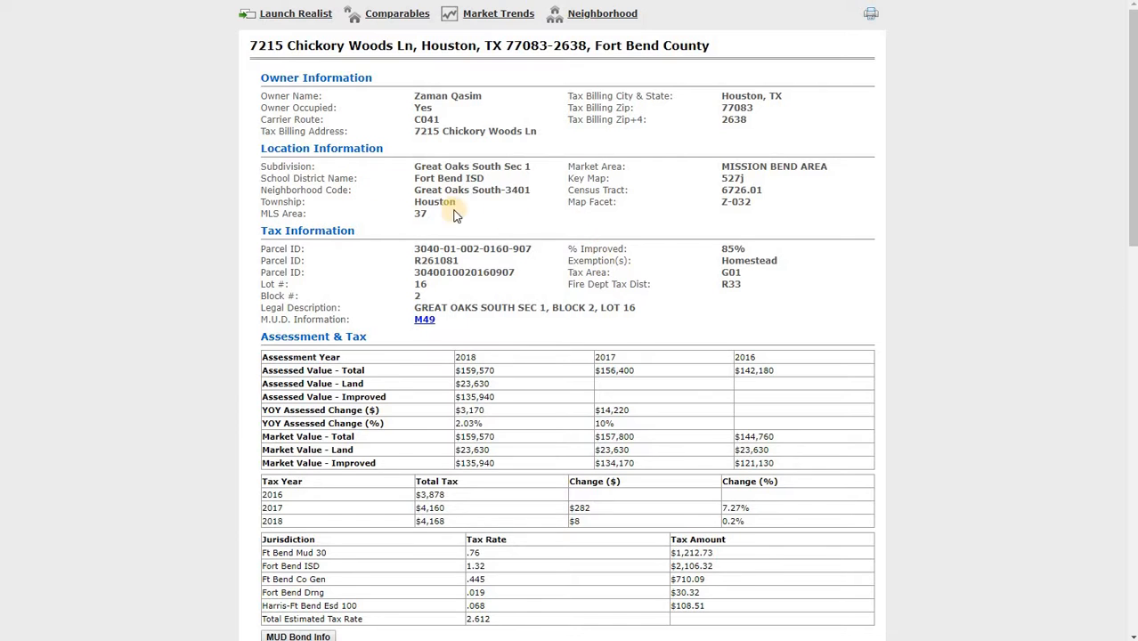
{"action": "scroll", "coordinate": [441, 227], "scroll_direction": "down", "scroll_amount": 2}
{"action": "scroll", "coordinate": [400, 307], "scroll_direction": "down", "scroll_amount": 1}
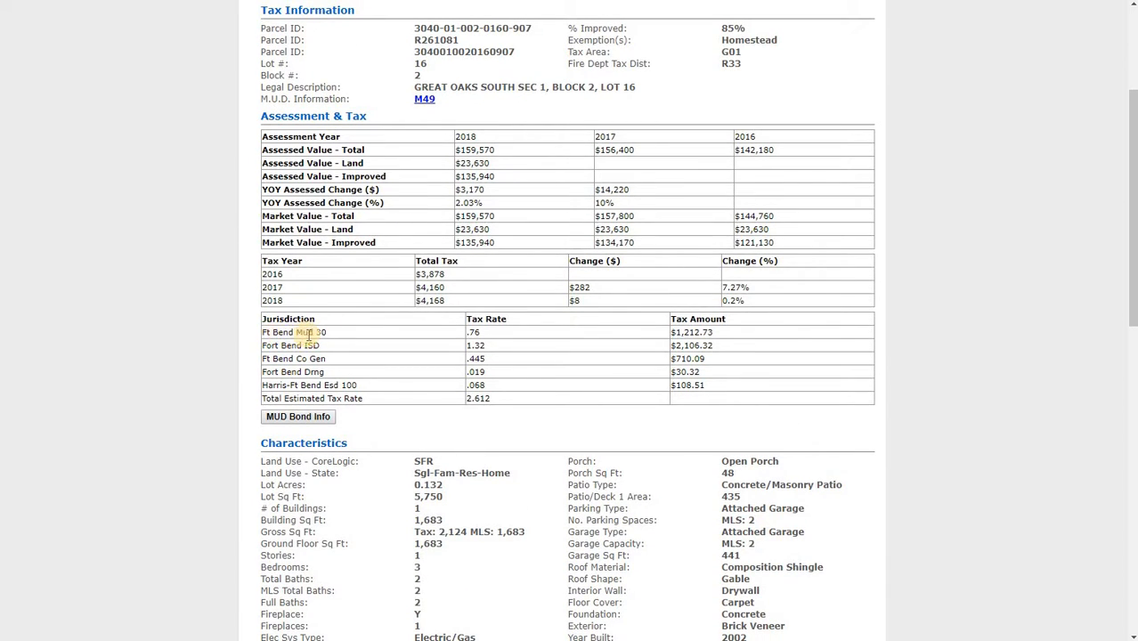
Select the Ft Bend Mud 30 jurisdiction and open the MUD Bond Info document
{"action": "left_click_drag", "start_coordinate": [327, 337], "coordinate": [265, 334]}
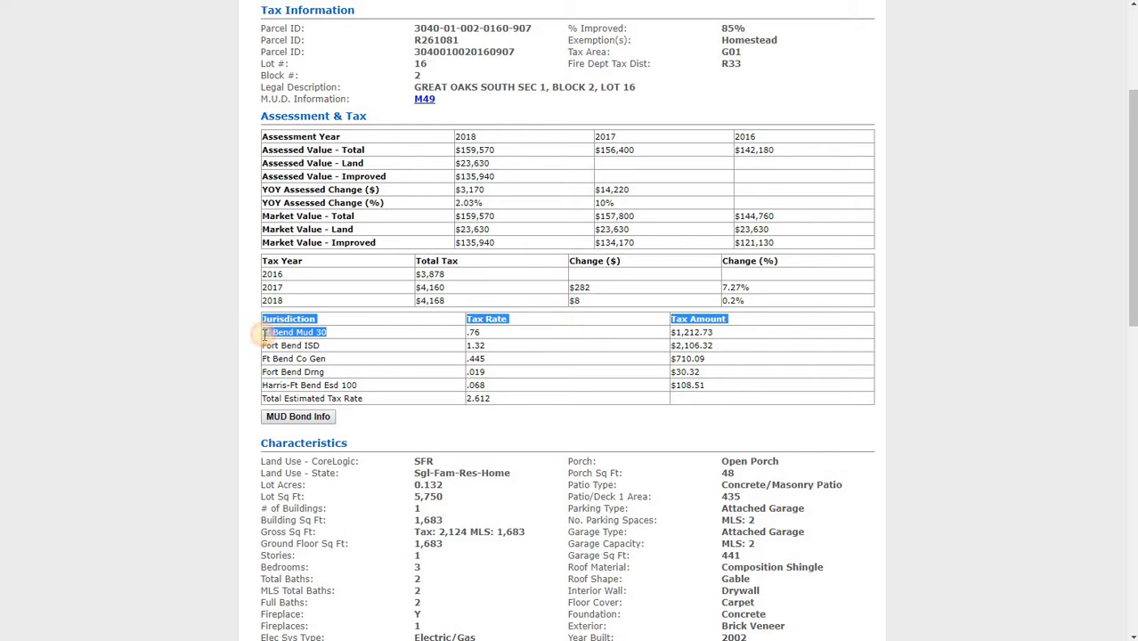
{"action": "left_click", "coordinate": [348, 335]}
{"action": "scroll", "coordinate": [348, 343], "scroll_direction": "down", "scroll_amount": 1}
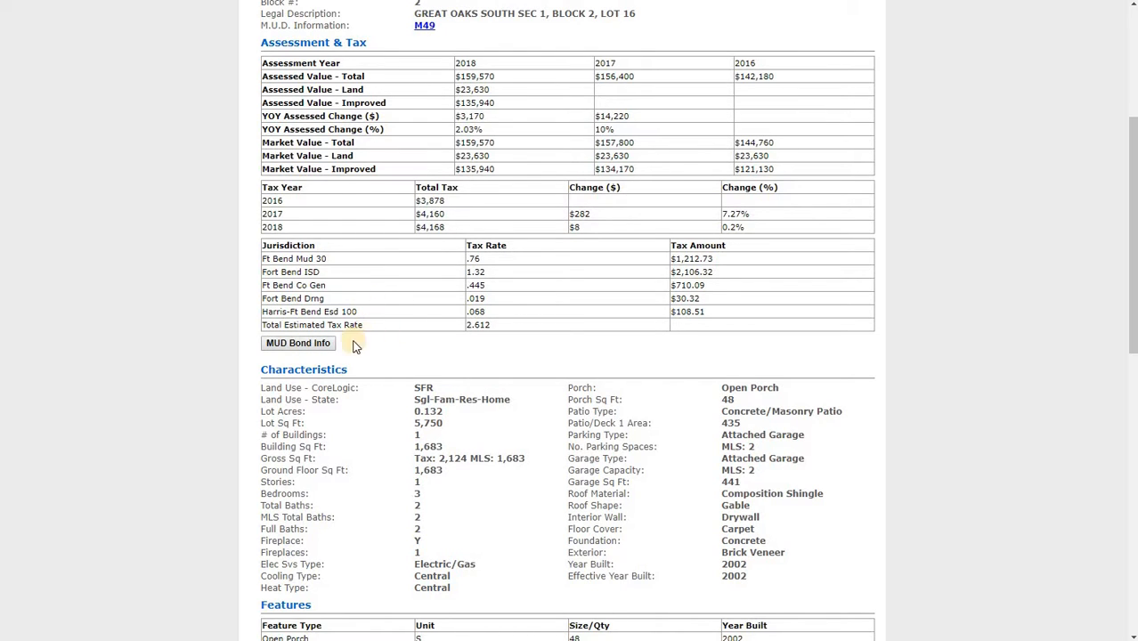
{"action": "left_click", "coordinate": [300, 346]}
{"action": "triple_click", "coordinate": [275, 260]}
{"action": "scroll", "coordinate": [406, 294], "scroll_direction": "up", "scroll_amount": 4}
{"action": "scroll", "coordinate": [374, 311], "scroll_direction": "down", "scroll_amount": 2}
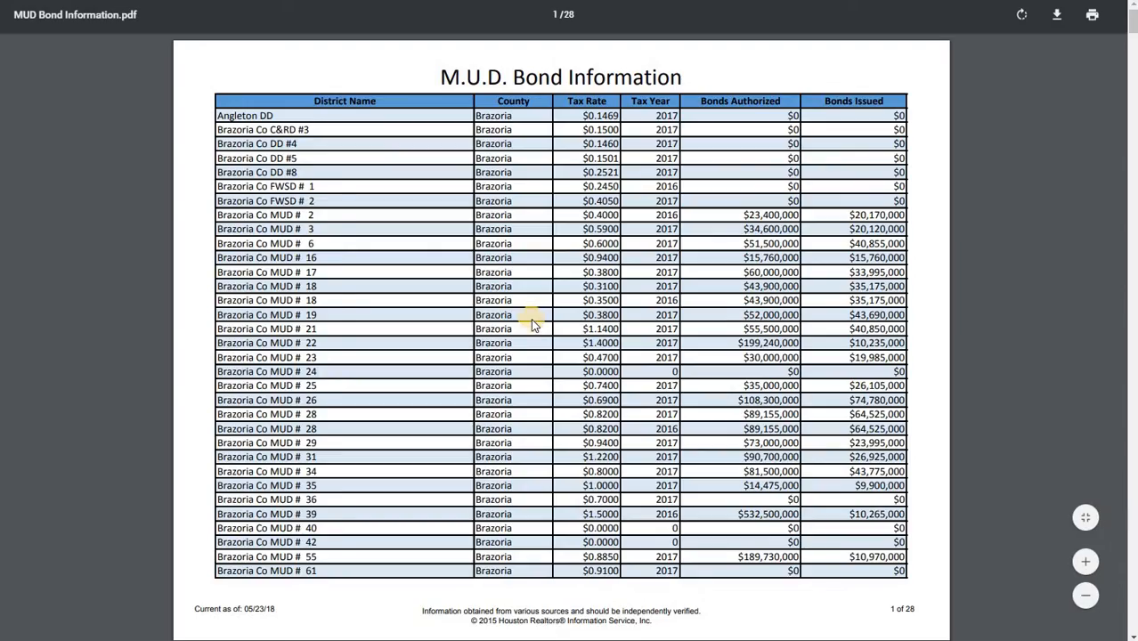
Copy the Fort Bend Co MUD # 30 district name from the bond PDF into the form's water district name field
{"action": "scroll", "coordinate": [531, 320], "scroll_direction": "down", "scroll_amount": 9}
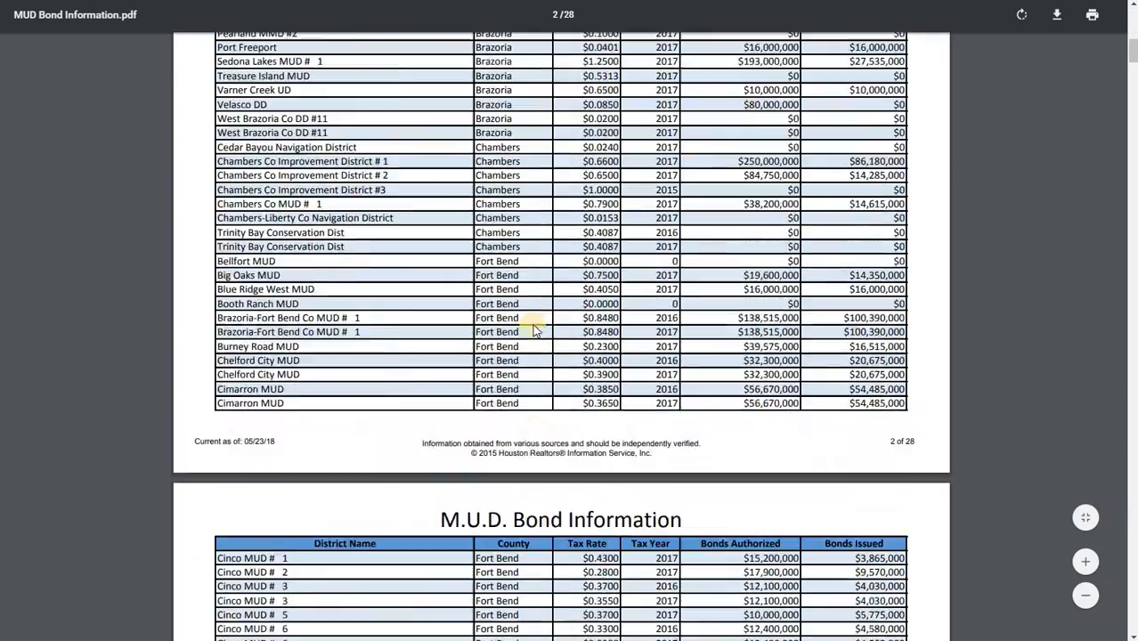
{"action": "scroll", "coordinate": [534, 330], "scroll_direction": "down", "scroll_amount": 7}
{"action": "scroll", "coordinate": [430, 325], "scroll_direction": "up", "scroll_amount": 2}
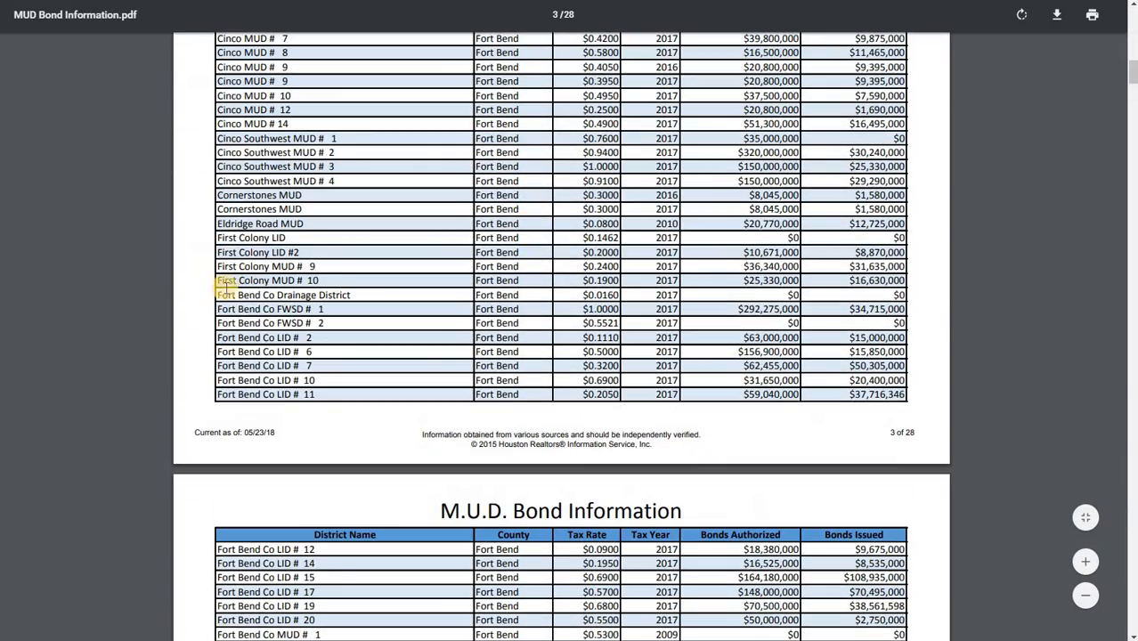
{"action": "scroll", "coordinate": [407, 413], "scroll_direction": "down", "scroll_amount": 3}
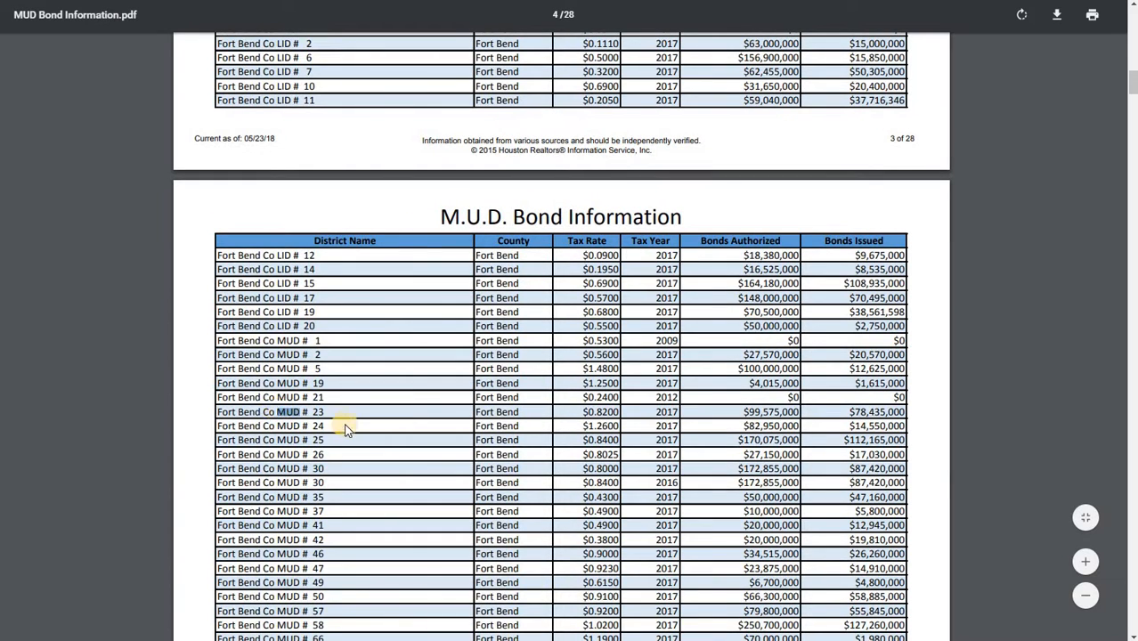
{"action": "scroll", "coordinate": [347, 427], "scroll_direction": "down", "scroll_amount": 1}
{"action": "triple_click", "coordinate": [294, 394]}
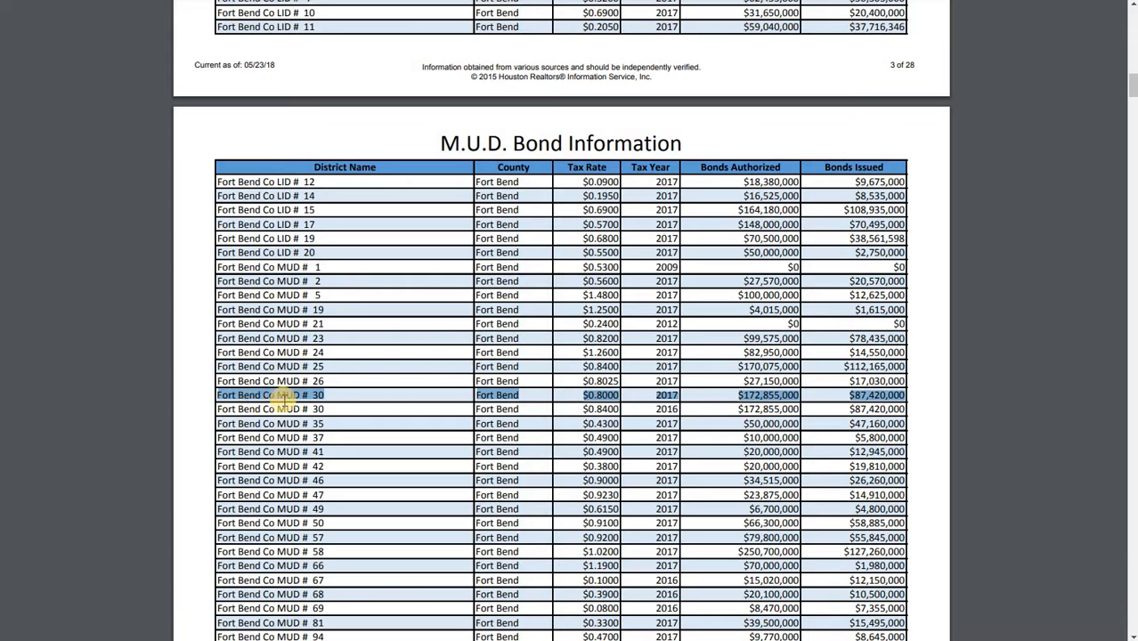
{"action": "left_click", "coordinate": [298, 394]}
{"action": "left_click_drag", "start_coordinate": [324, 394], "coordinate": [218, 394]}
{"action": "key", "text": "ctrl+c"}
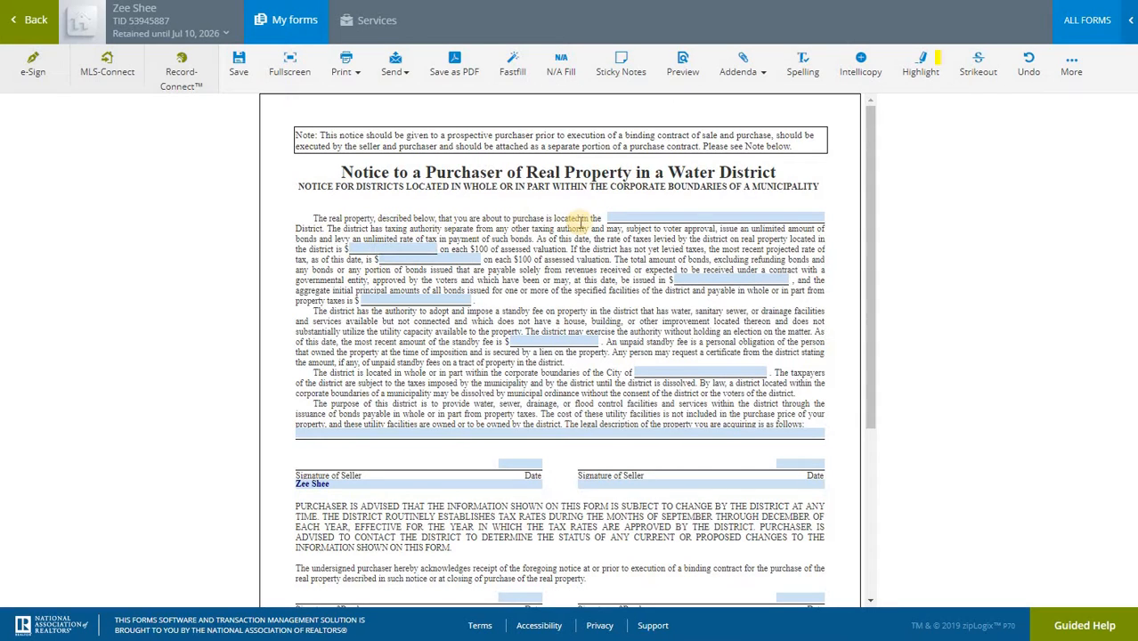
{"action": "left_click", "coordinate": [624, 219]}
{"action": "key", "text": "ctrl+v"}
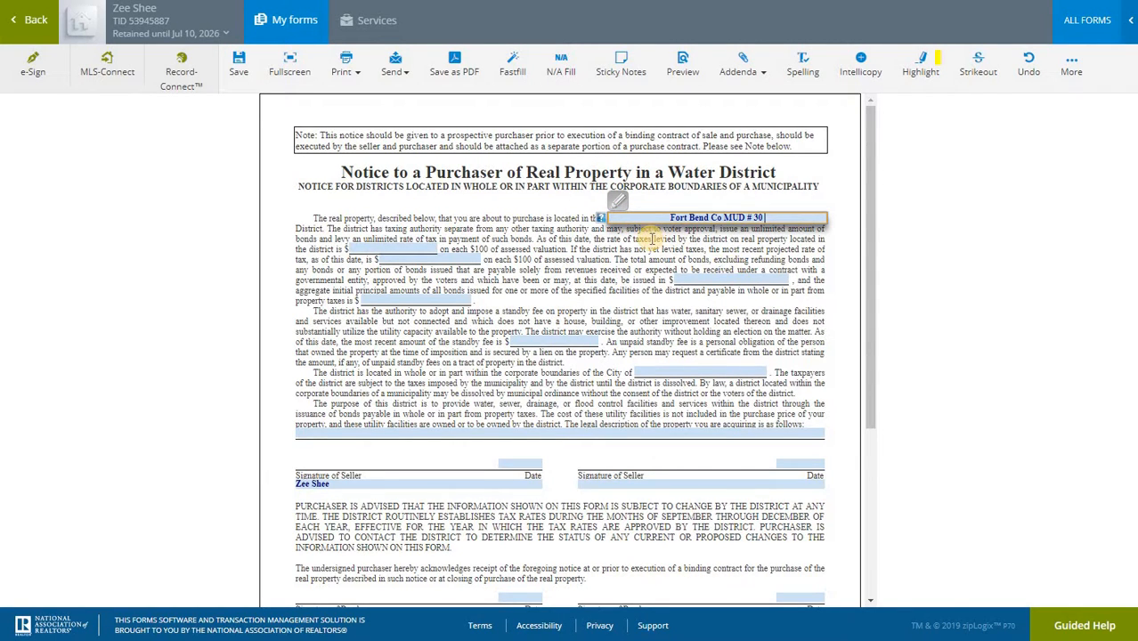
Browse the Fort Bend district rows in the MUD bond information PDF
{"action": "key", "text": "alt+Tab"}
{"action": "scroll", "coordinate": [612, 328], "scroll_direction": "down", "scroll_amount": 10}
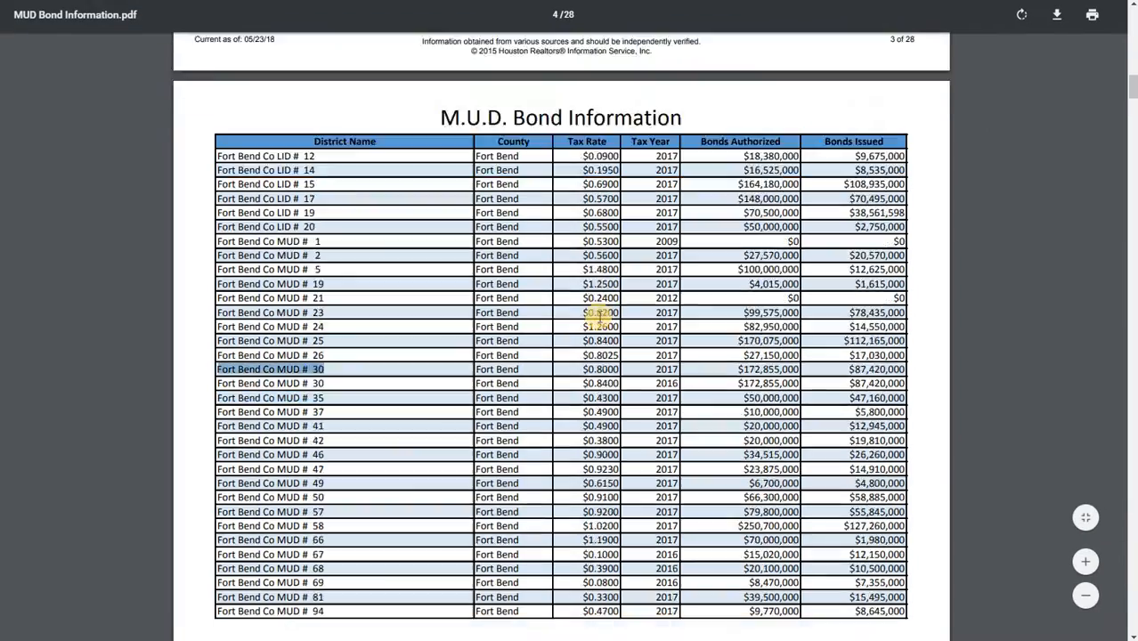
{"action": "scroll", "coordinate": [611, 327], "scroll_direction": "down", "scroll_amount": 20}
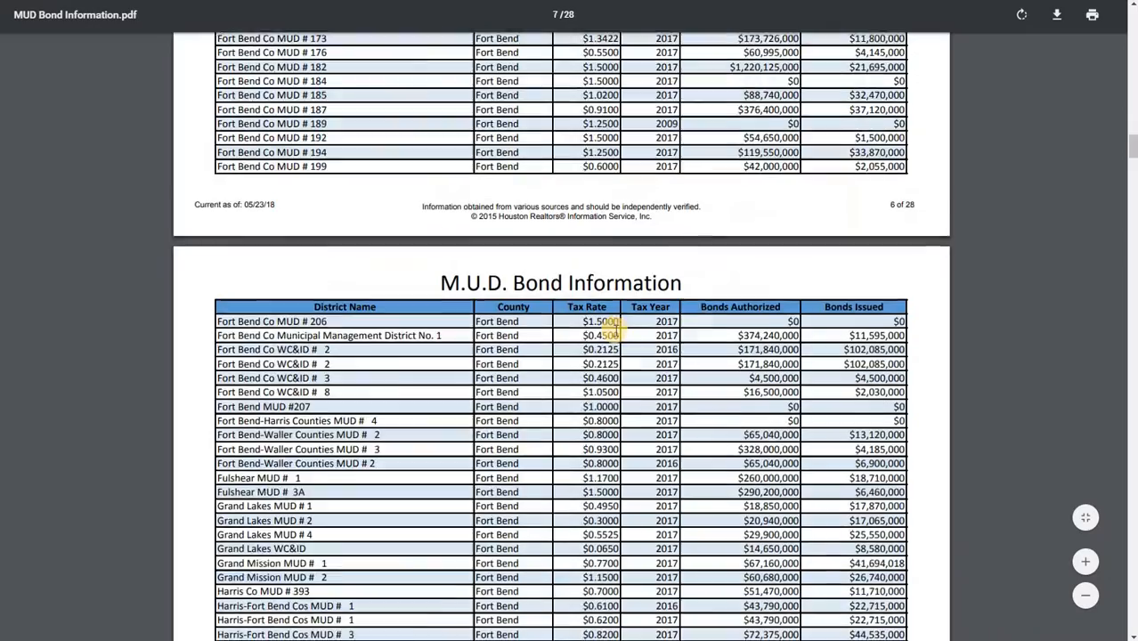
{"action": "scroll", "coordinate": [615, 330], "scroll_direction": "up", "scroll_amount": 8}
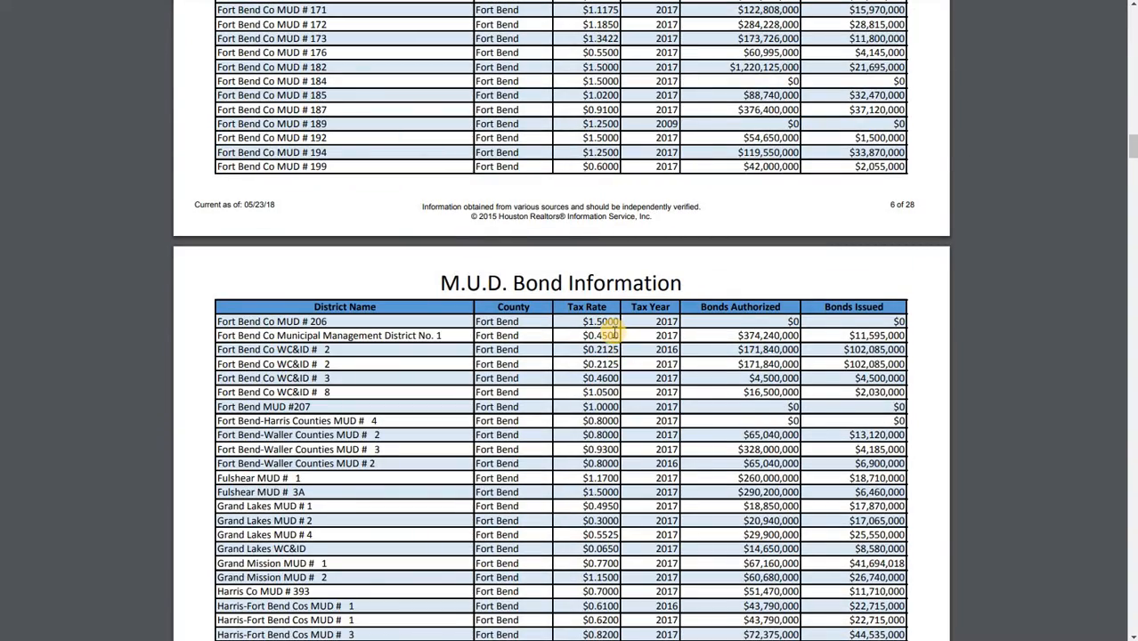
{"action": "scroll", "coordinate": [614, 331], "scroll_direction": "up", "scroll_amount": 5}
{"action": "scroll", "coordinate": [611, 329], "scroll_direction": "down", "scroll_amount": 3}
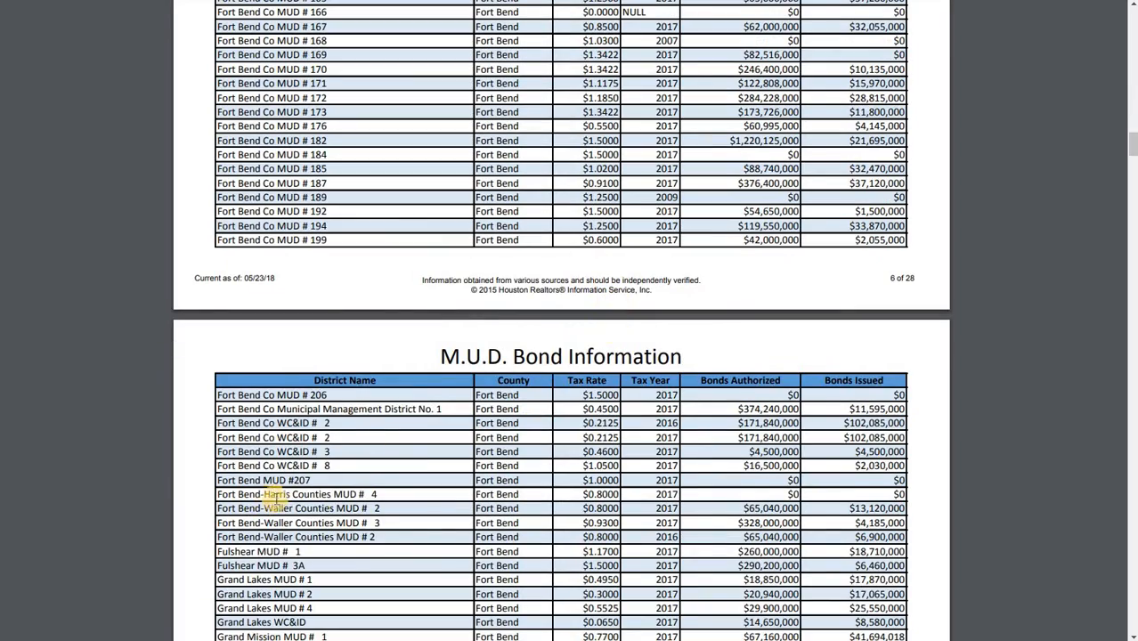
Locate the Fort Bend Co MUD # 30 row in the bond PDF and copy its $0.8000 tax rate
{"action": "scroll", "coordinate": [379, 447], "scroll_direction": "up", "scroll_amount": 1}
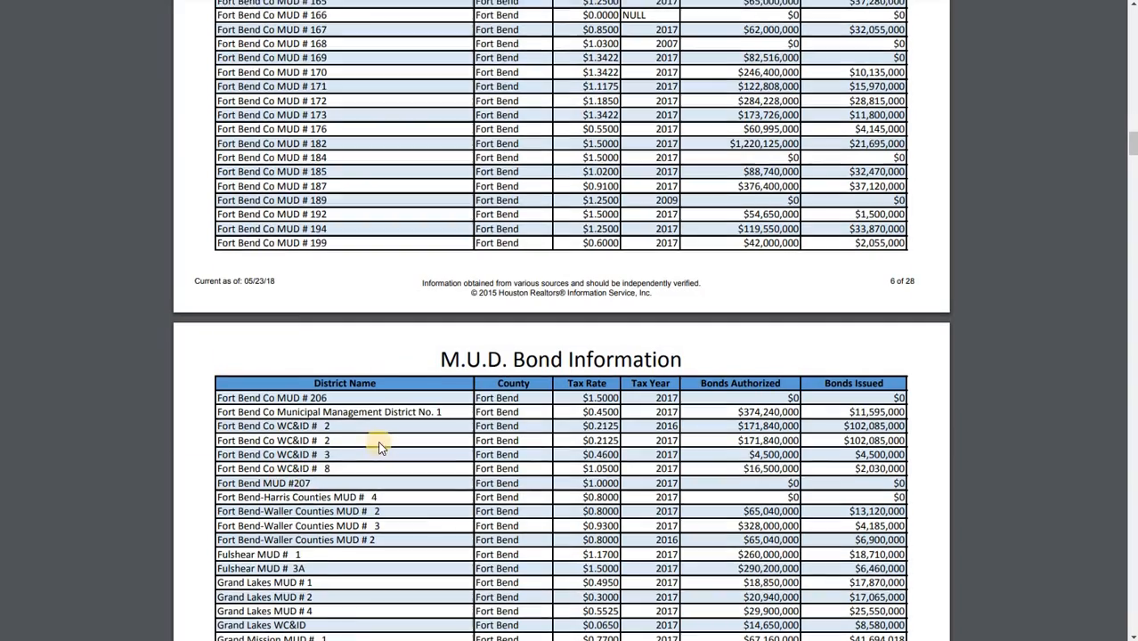
{"action": "scroll", "coordinate": [379, 447], "scroll_direction": "up", "scroll_amount": 20}
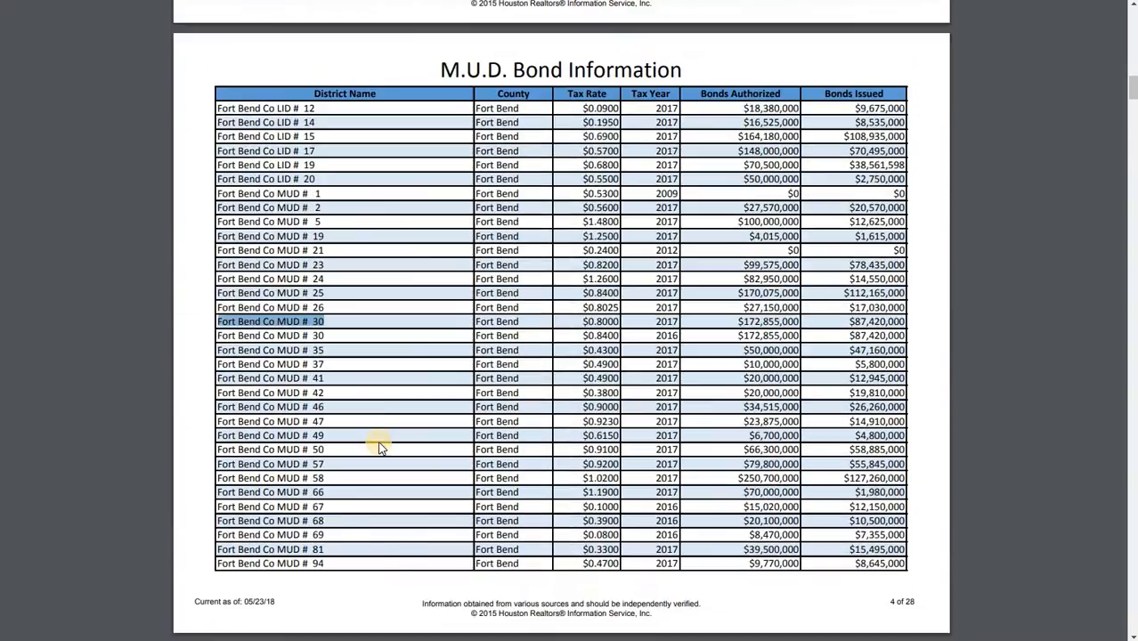
{"action": "scroll", "coordinate": [380, 447], "scroll_direction": "up", "scroll_amount": 5}
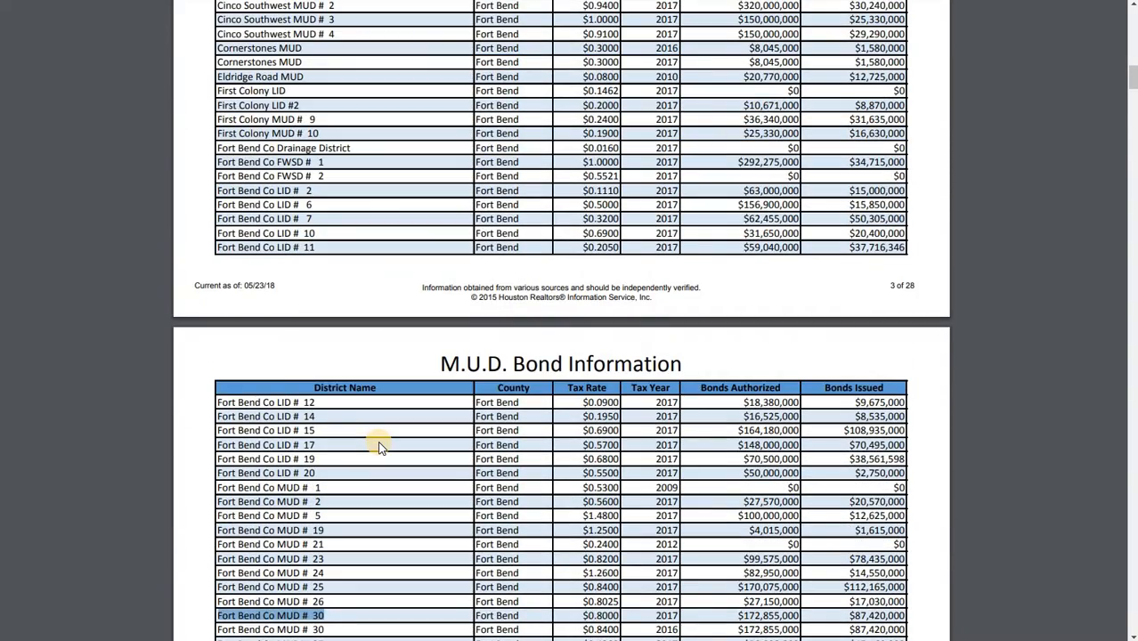
{"action": "scroll", "coordinate": [379, 447], "scroll_direction": "down", "scroll_amount": 9}
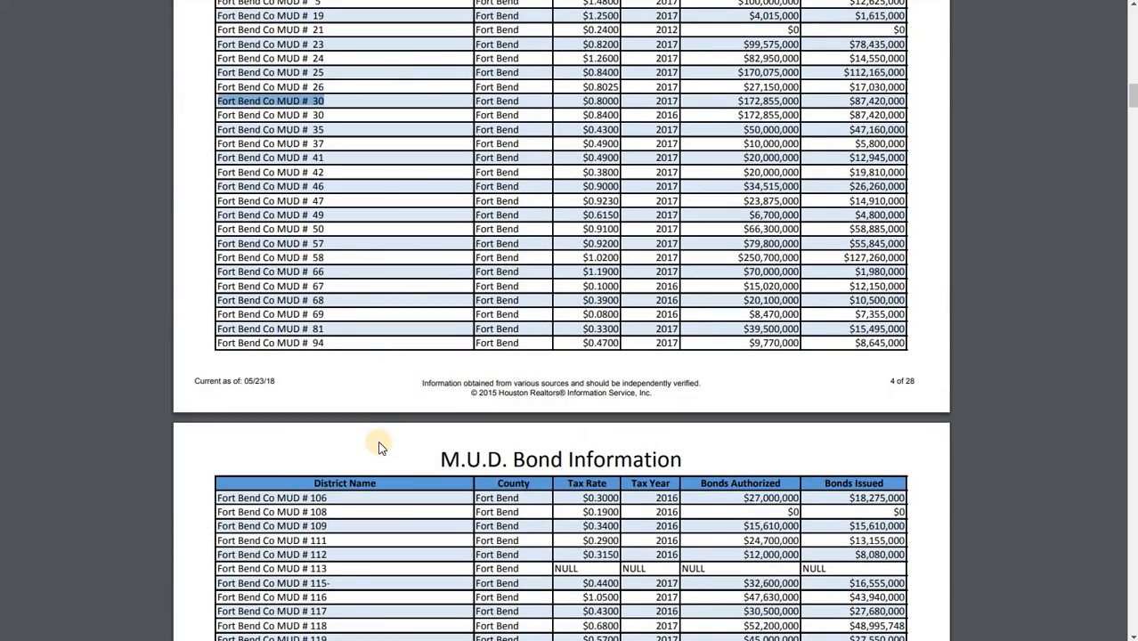
{"action": "scroll", "coordinate": [379, 447], "scroll_direction": "up", "scroll_amount": 1}
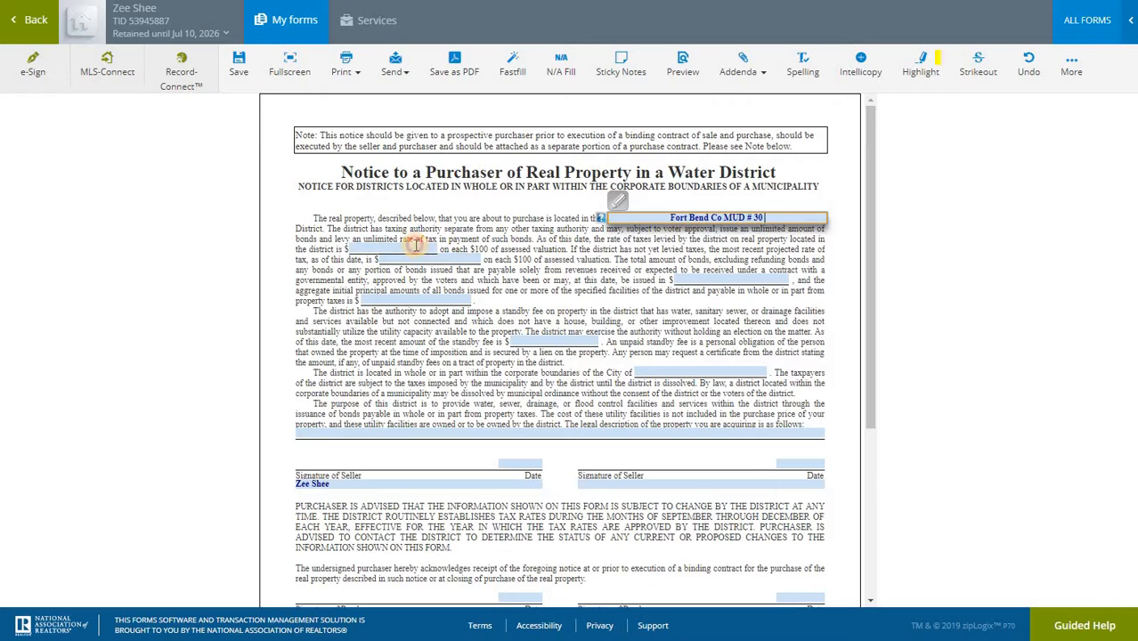
{"action": "left_click", "coordinate": [415, 245]}
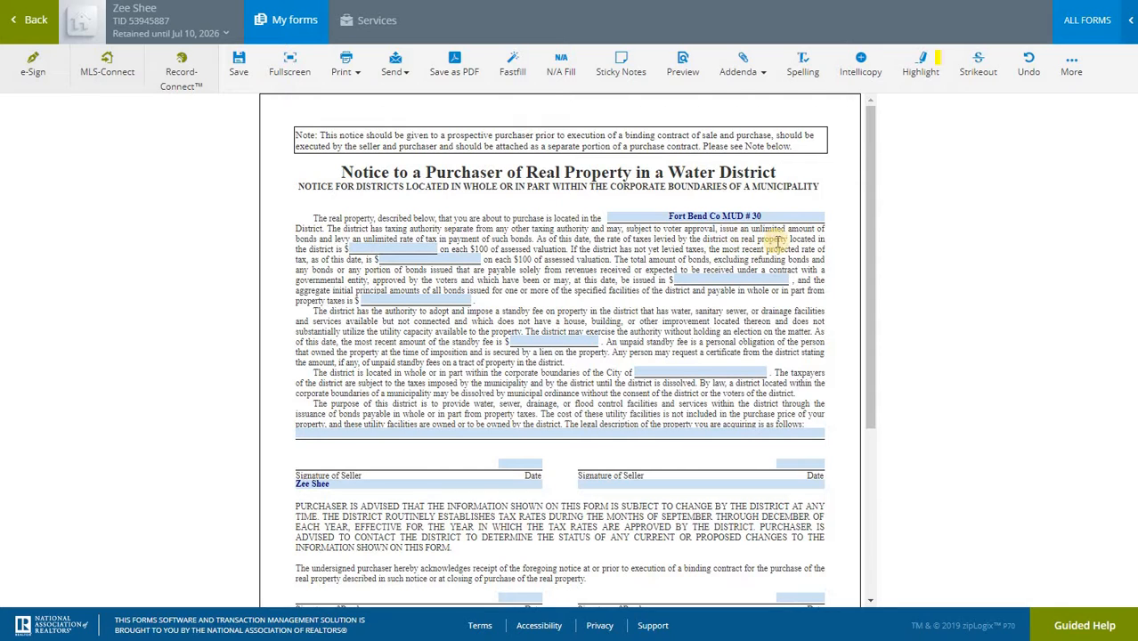
{"action": "left_click", "coordinate": [397, 248]}
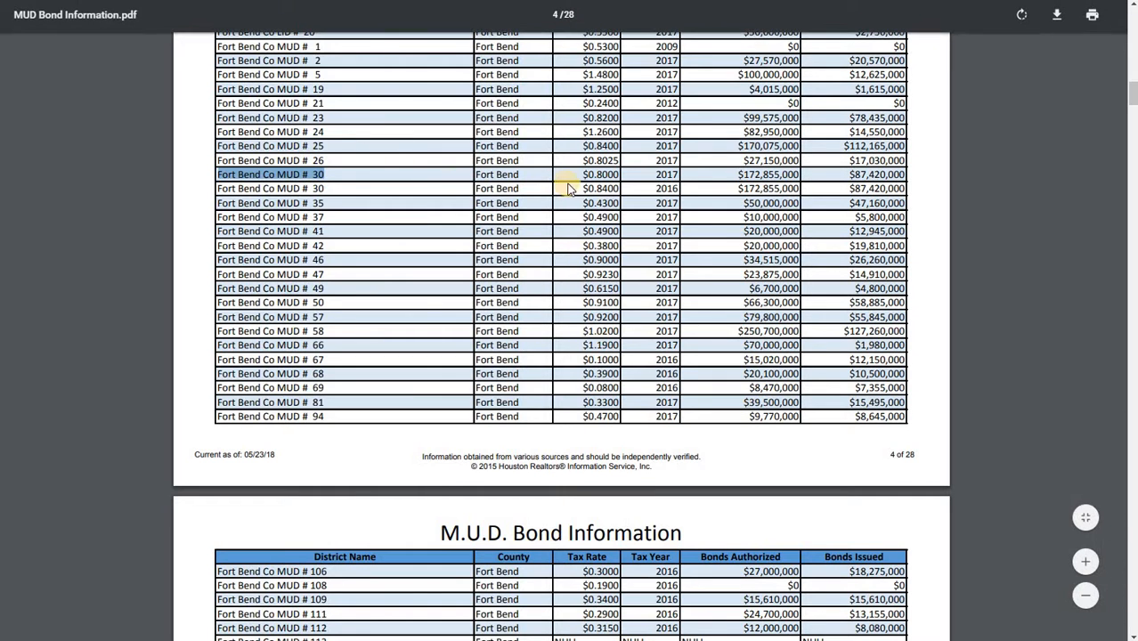
{"action": "left_click", "coordinate": [588, 174]}
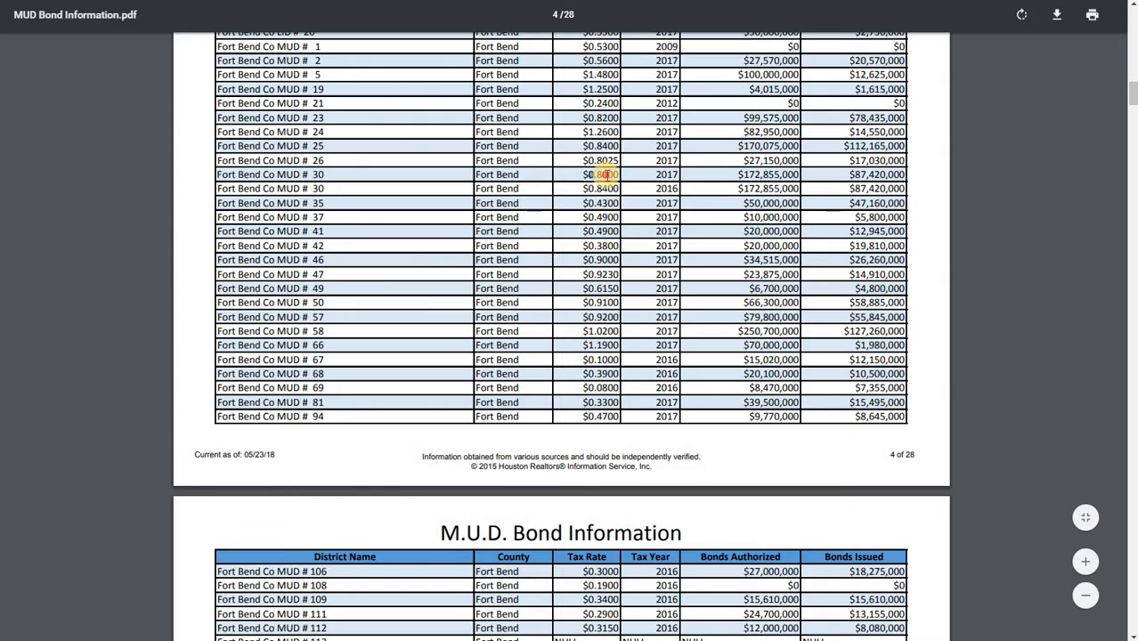
{"action": "left_click_drag", "start_coordinate": [616, 174], "coordinate": [583, 175]}
Paste the 0.80 tax rate into the district's current tax rate field on the form
{"action": "key", "text": "ctrl+shift+Tab"}
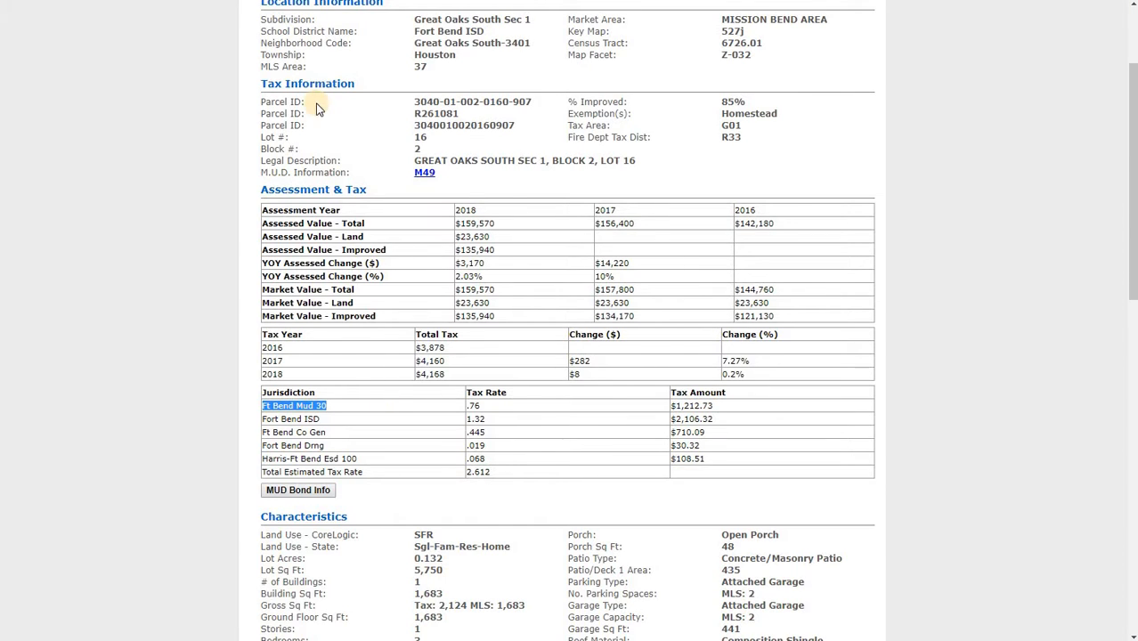
{"action": "key", "text": "ctrl+shift+Tab"}
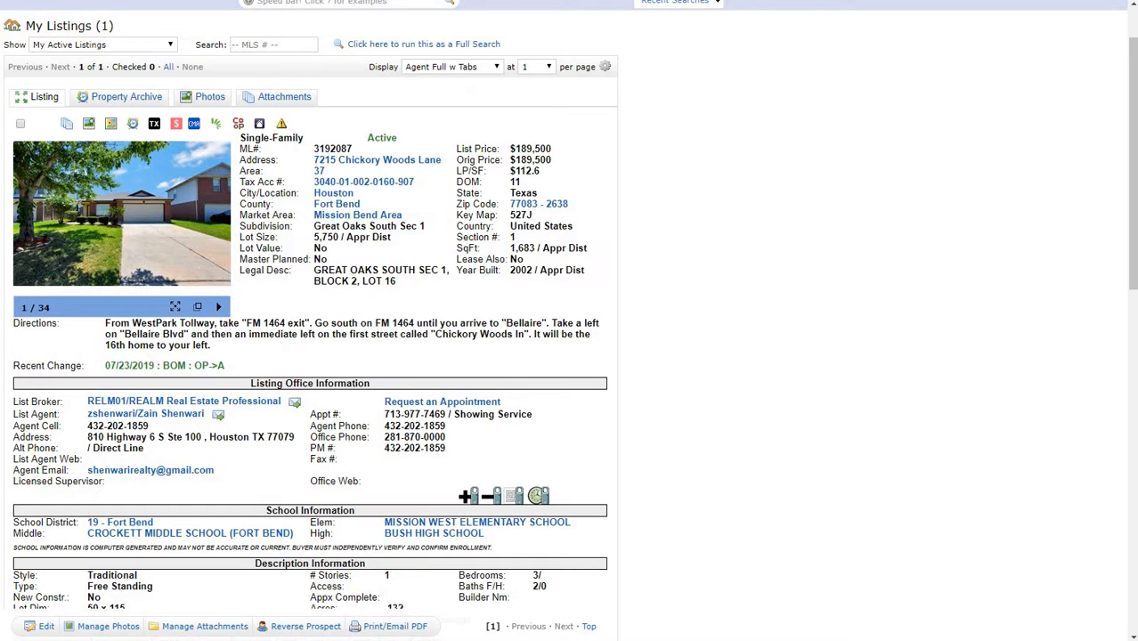
{"action": "key", "text": "ctrl+shift+Tab"}
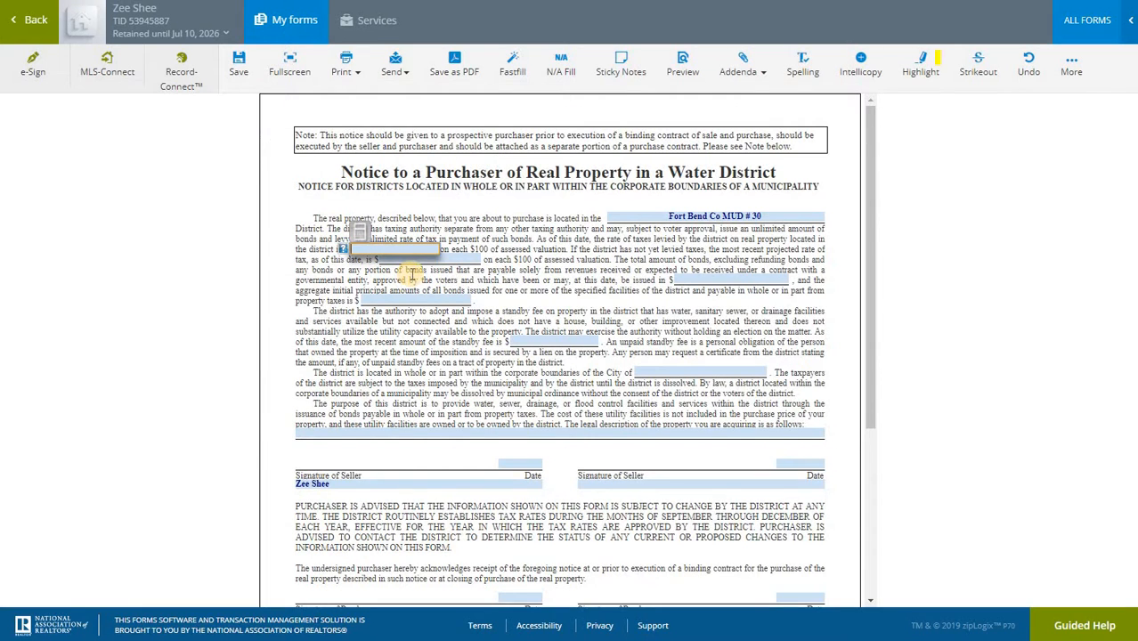
{"action": "type", "text": "$0.80"}
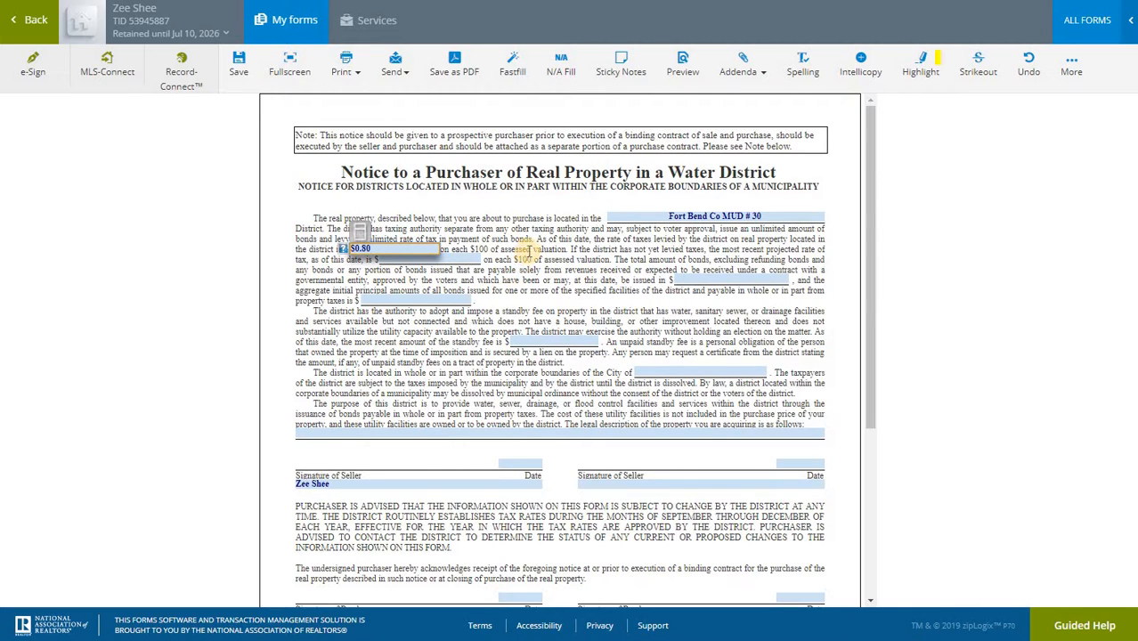
{"action": "left_click", "coordinate": [597, 250]}
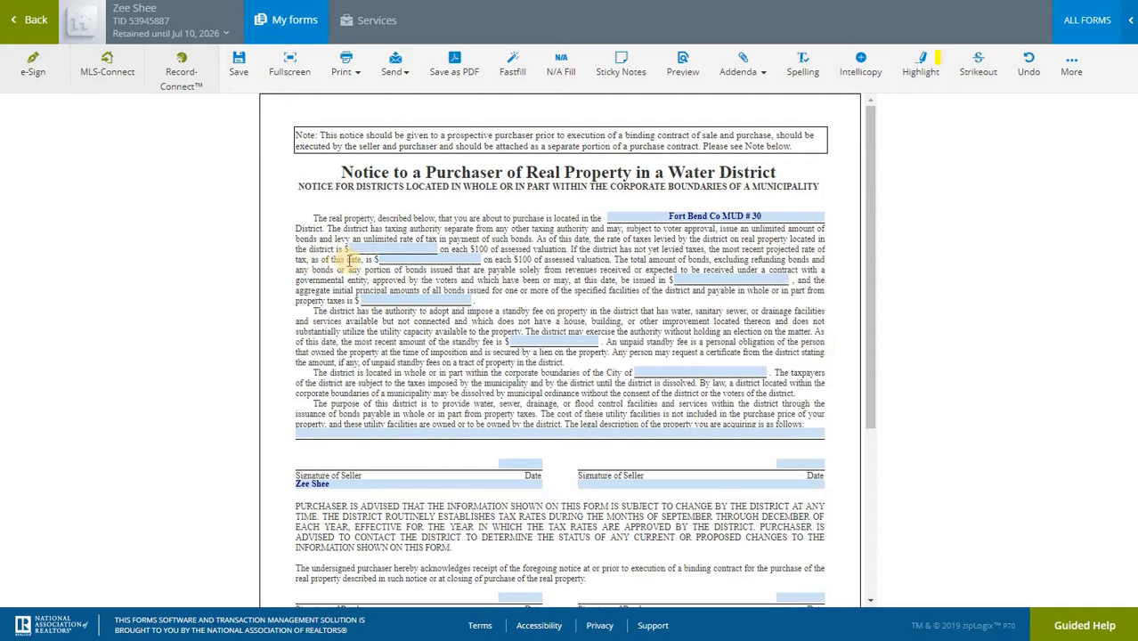
Enter 0.80 in the most recent projected tax rate field as well
{"action": "left_click", "coordinate": [402, 258]}
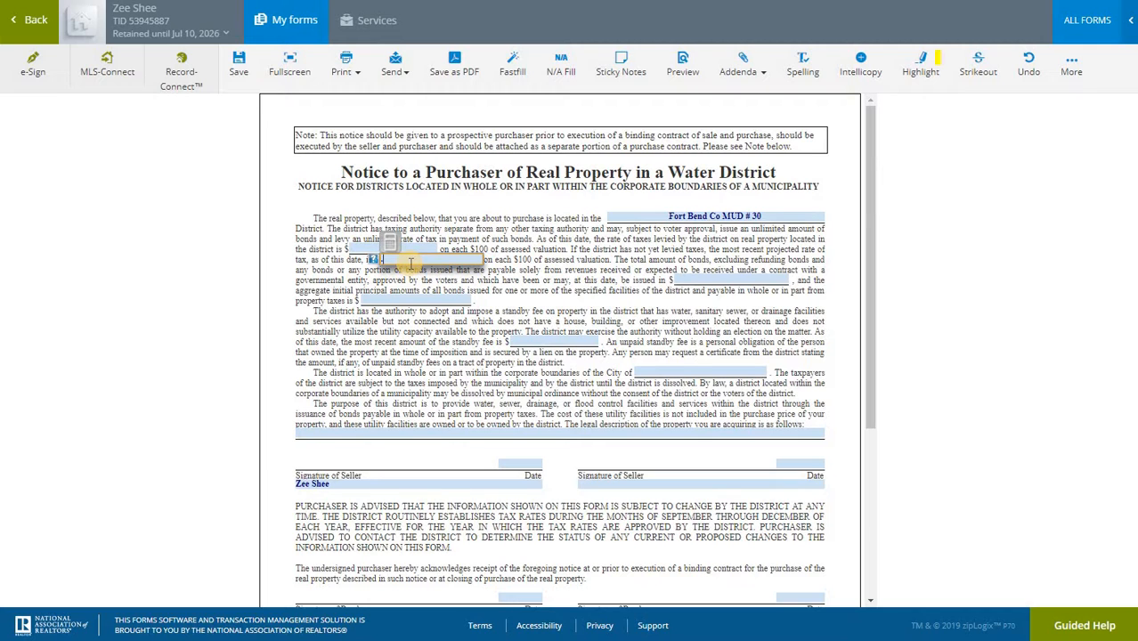
{"action": "left_click", "coordinate": [410, 250]}
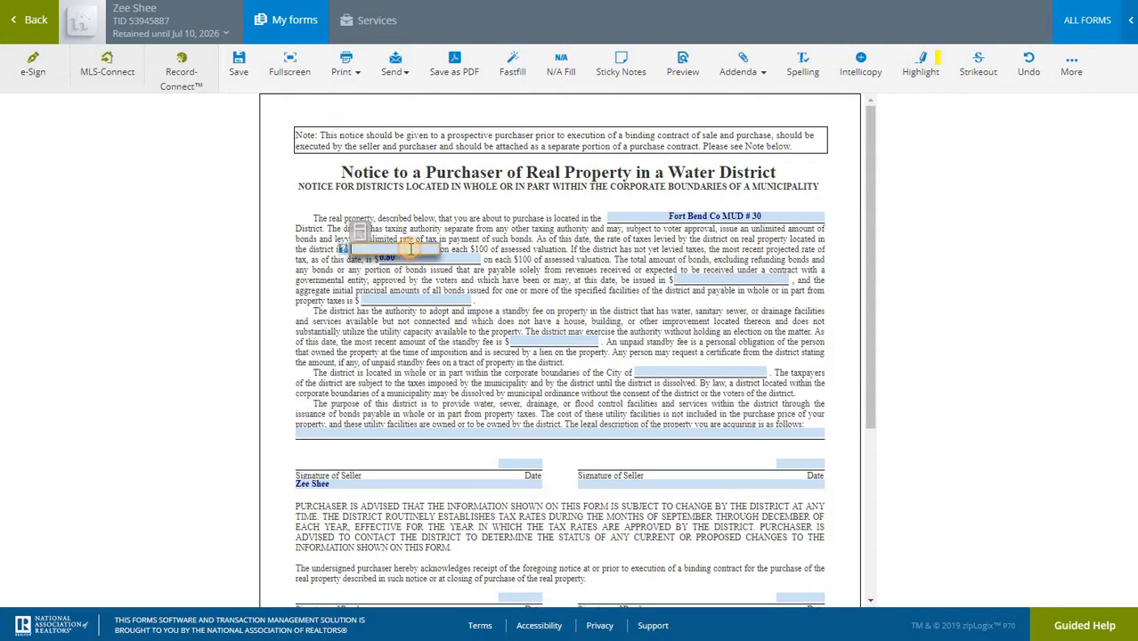
{"action": "key", "text": "Tab"}
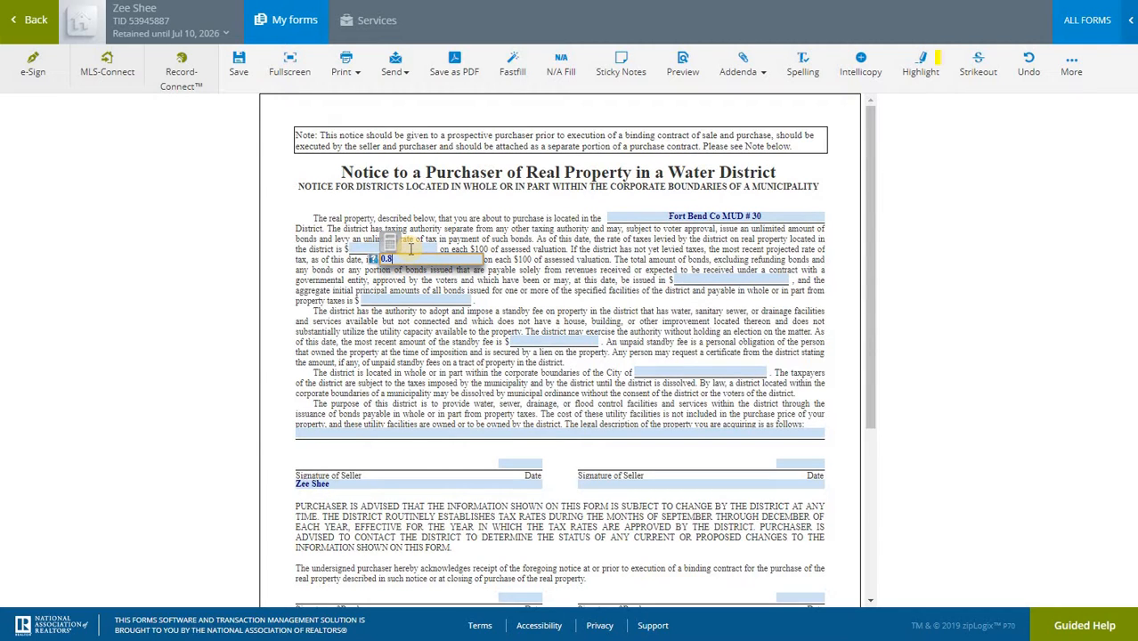
{"action": "left_click", "coordinate": [497, 231]}
{"action": "left_click", "coordinate": [409, 254]}
{"action": "left_click", "coordinate": [414, 245]}
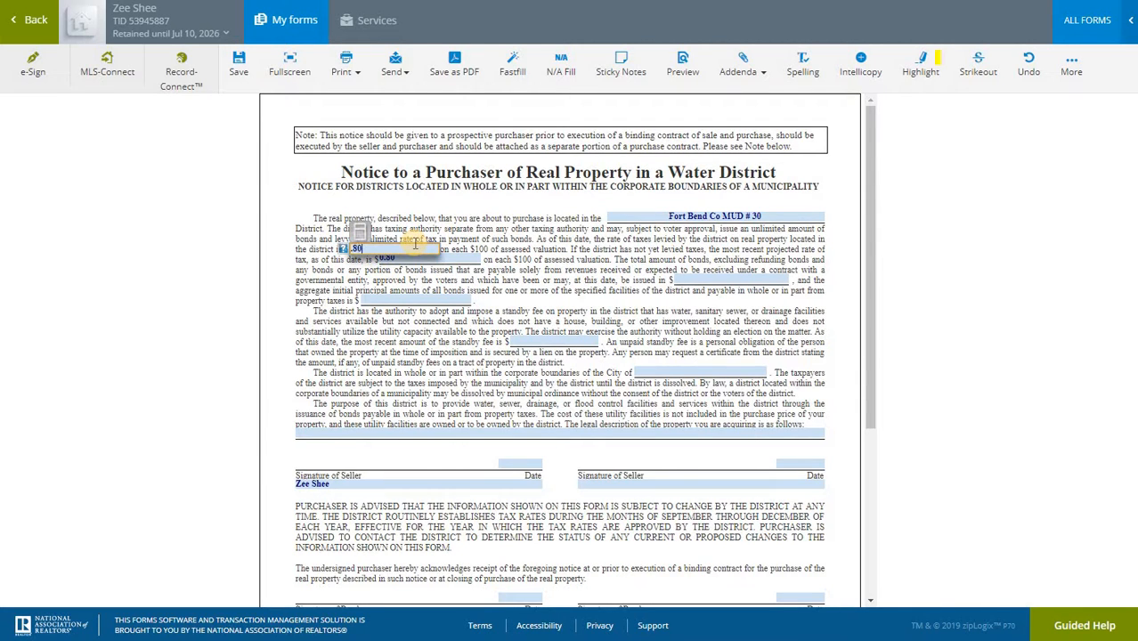
{"action": "left_click", "coordinate": [563, 258]}
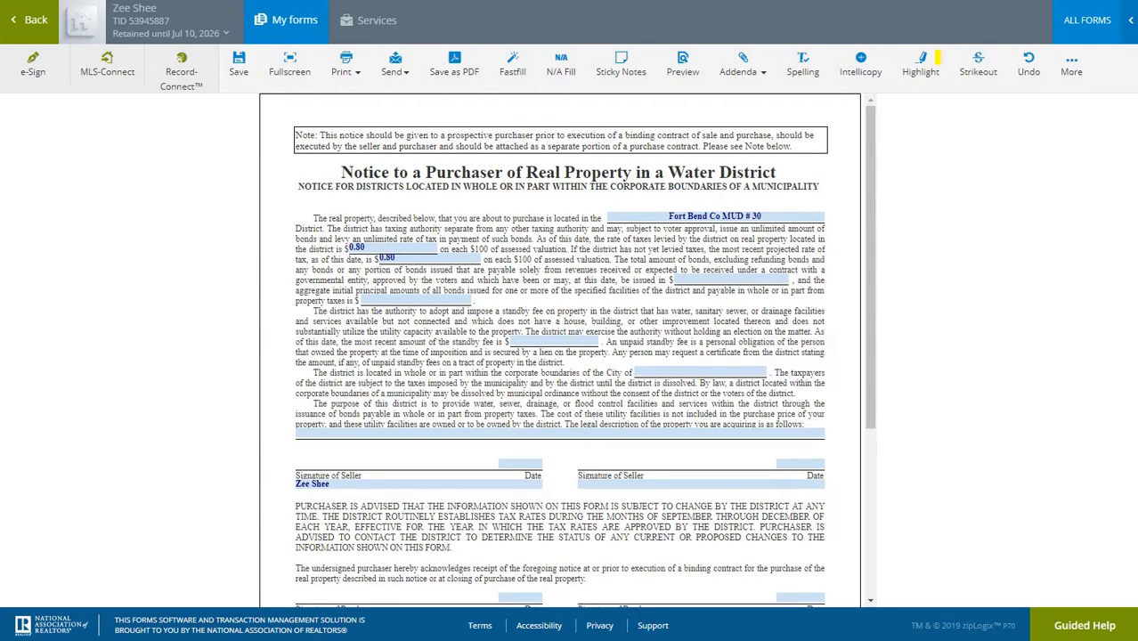
Copy the $172,855,000 bonds authorized amount from the Fort Bend Co MUD # 30 row in the PDF
{"action": "key", "text": "ctrl+Tab"}
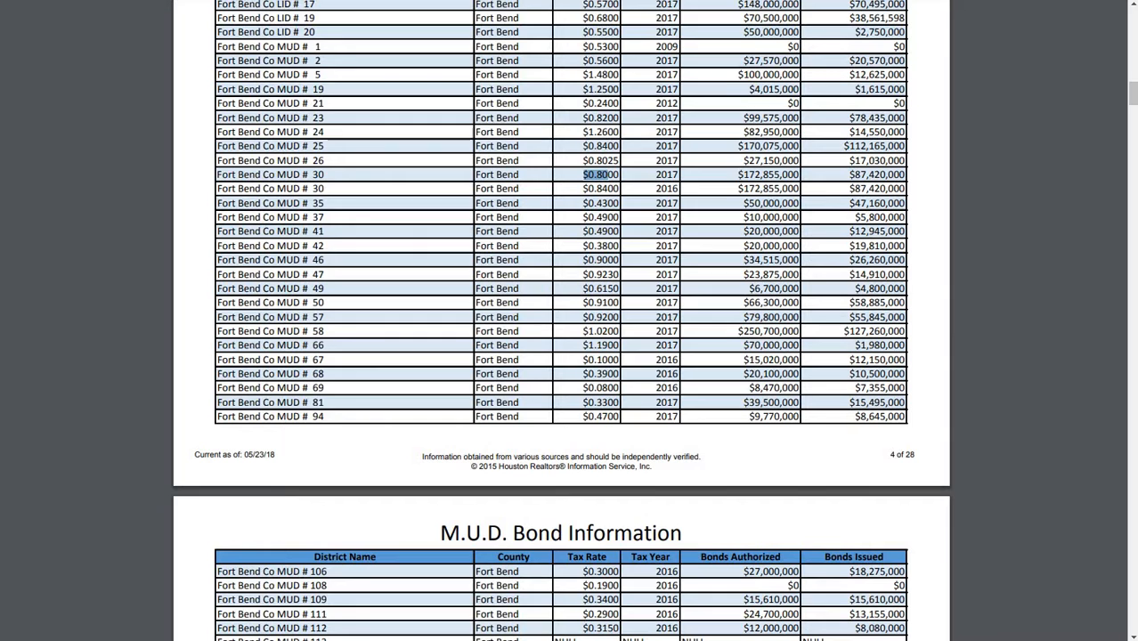
{"action": "left_click", "coordinate": [748, 174]}
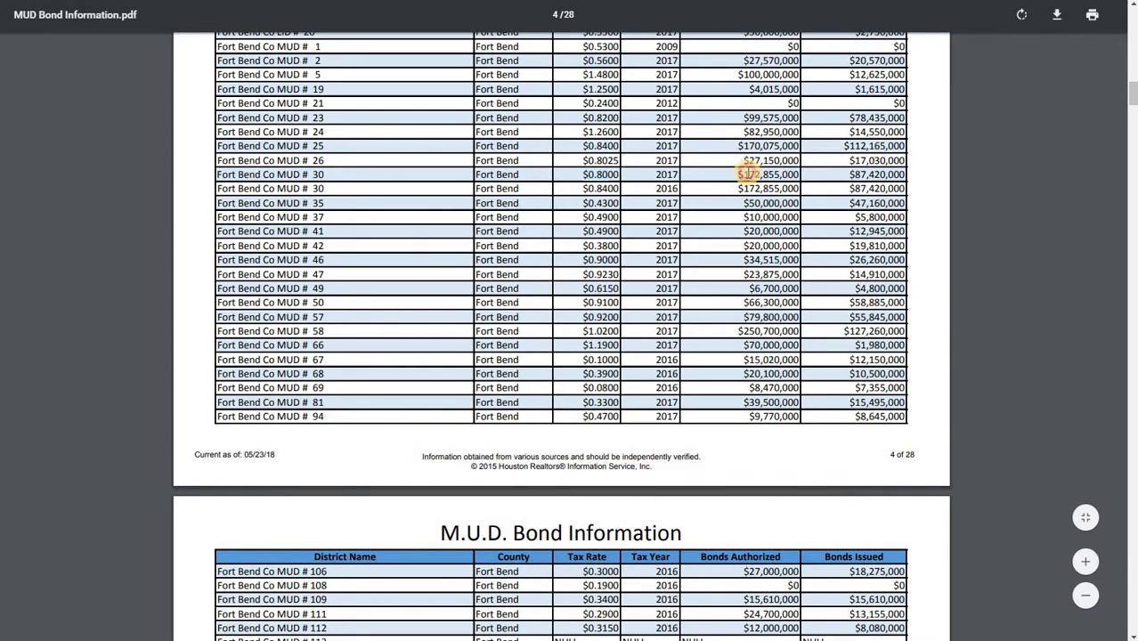
{"action": "scroll", "coordinate": [748, 175], "scroll_direction": "up", "scroll_amount": 3}
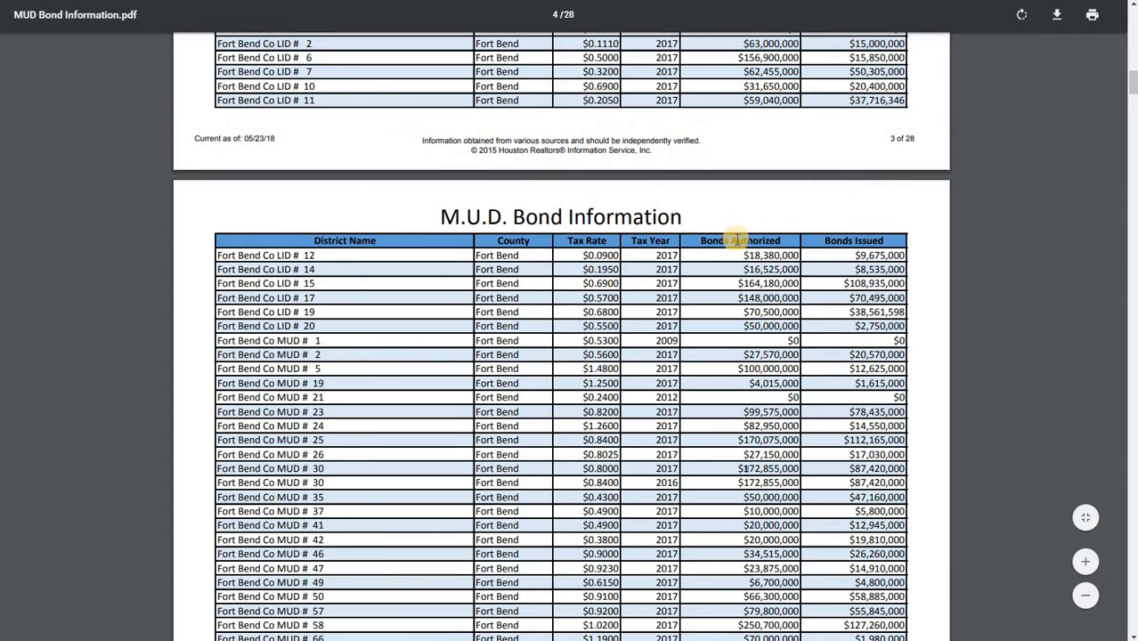
{"action": "scroll", "coordinate": [739, 285], "scroll_direction": "down", "scroll_amount": 2}
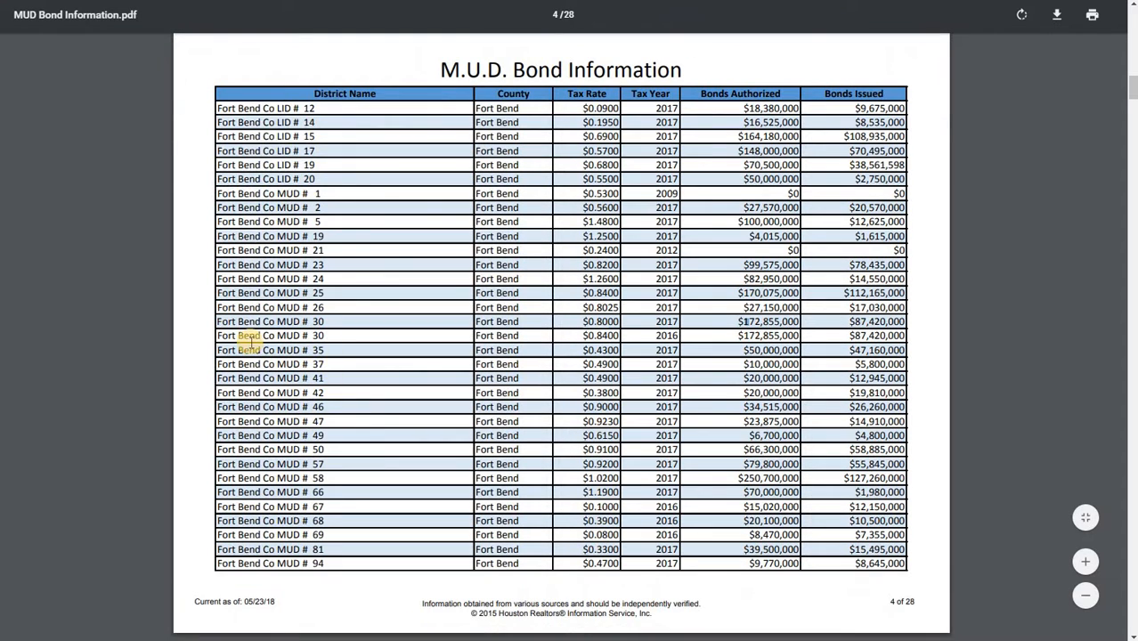
{"action": "left_click_drag", "start_coordinate": [224, 321], "coordinate": [715, 327]}
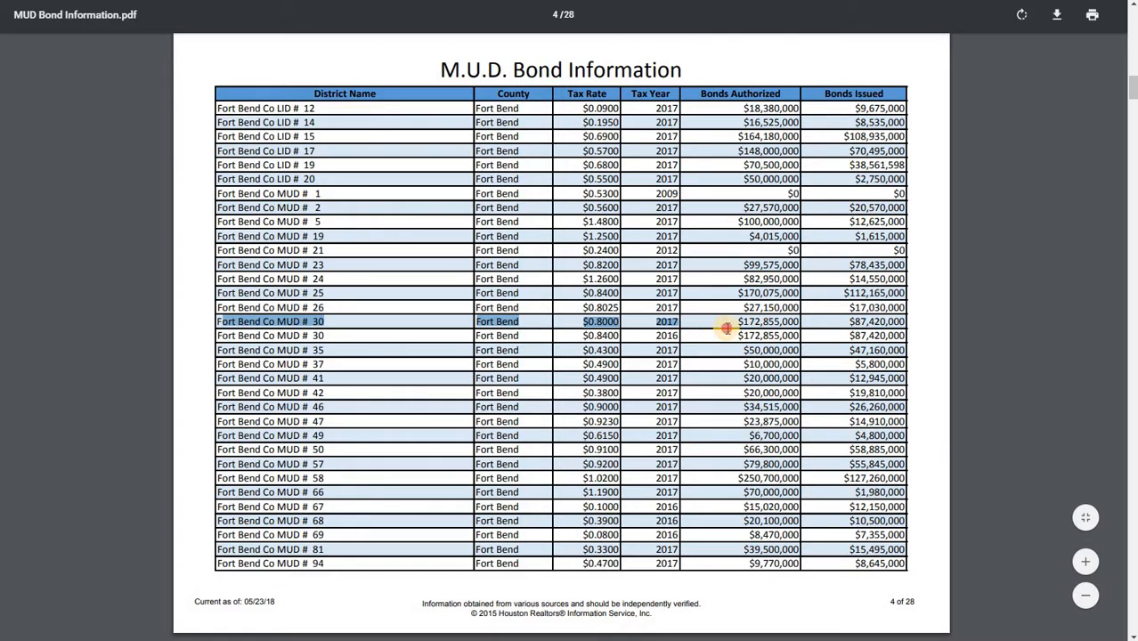
{"action": "left_click", "coordinate": [763, 328]}
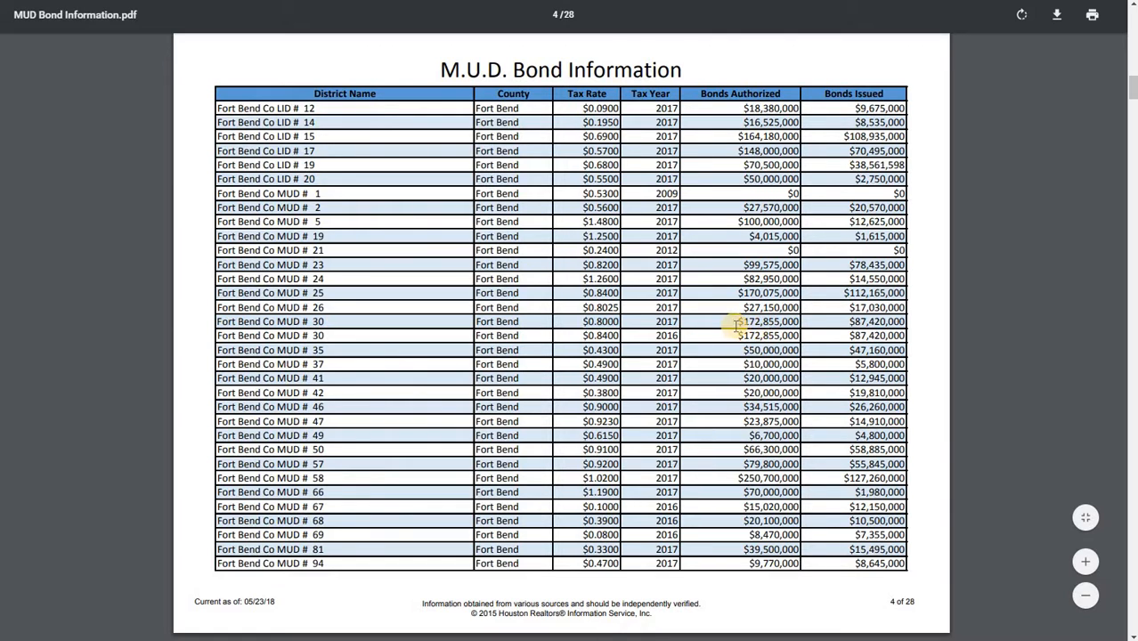
{"action": "left_click_drag", "start_coordinate": [732, 325], "coordinate": [802, 328]}
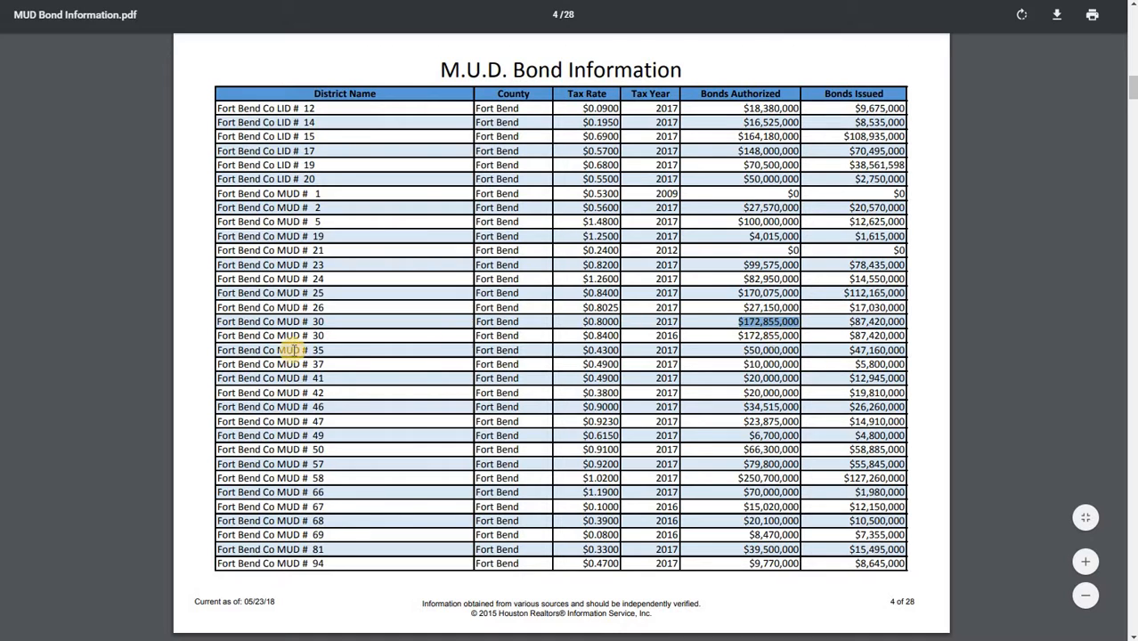
{"action": "left_click", "coordinate": [287, 324]}
{"action": "left_click_drag", "start_coordinate": [218, 322], "coordinate": [790, 336]}
{"action": "left_click", "coordinate": [739, 317]}
{"action": "key", "text": "ctrl+Tab"}
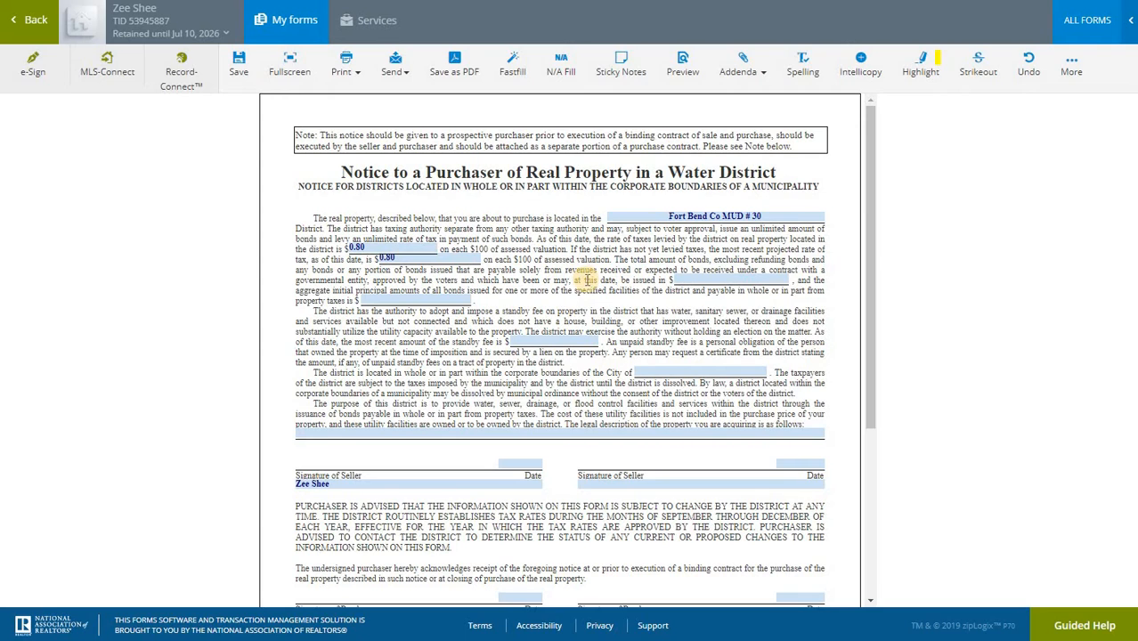
Fill the total amount of bonds to be issued field with $172,855,000.00
{"action": "left_click", "coordinate": [695, 279]}
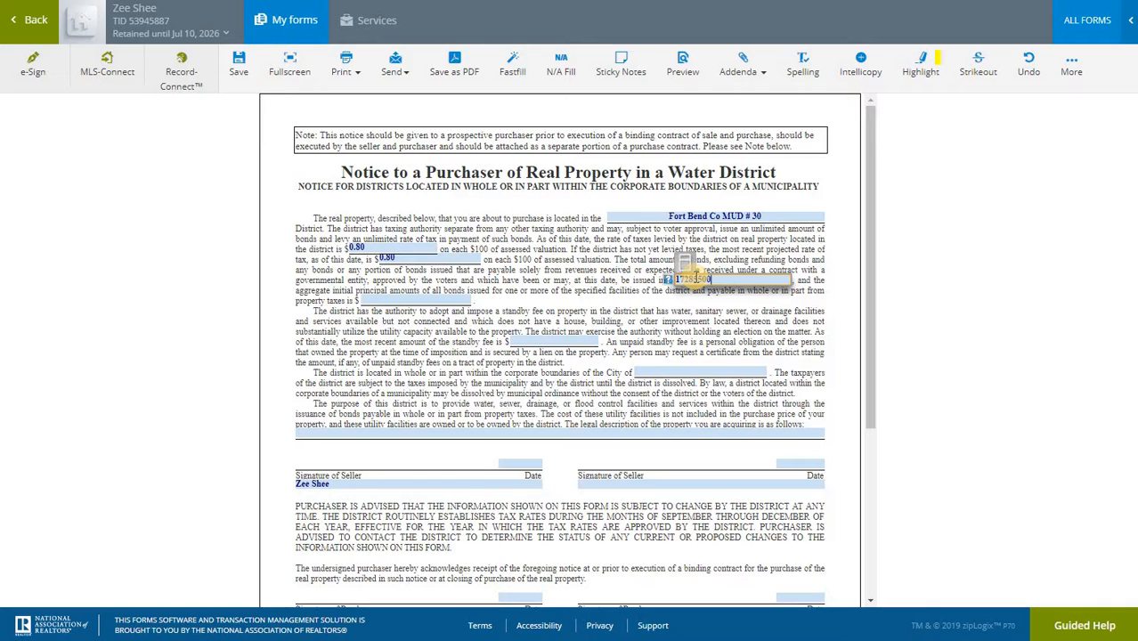
{"action": "key", "text": "Tab"}
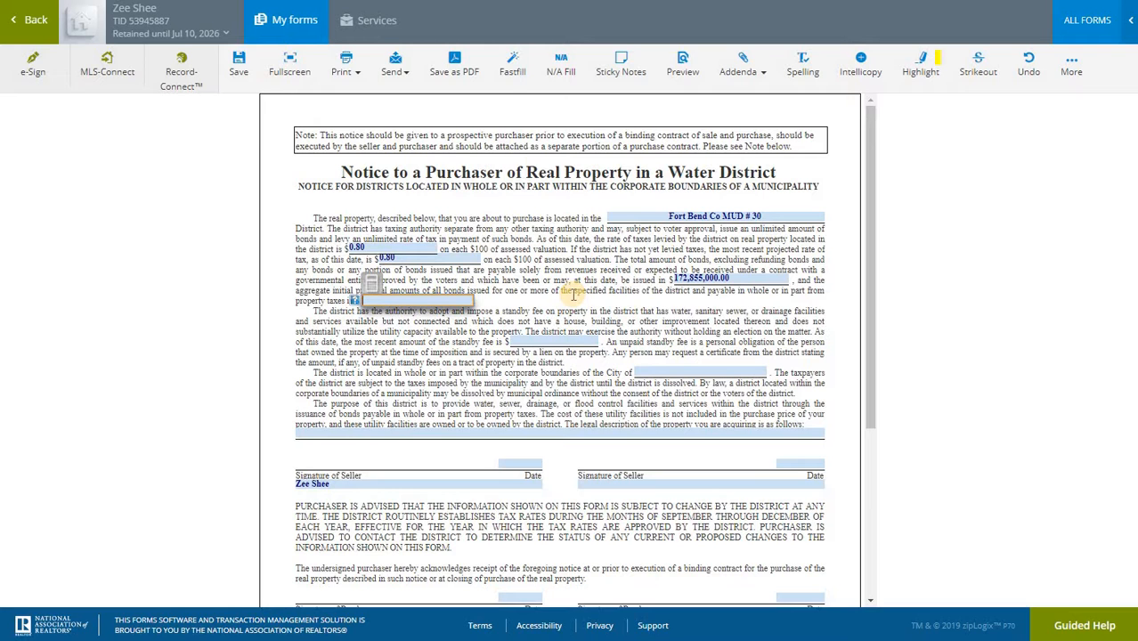
Enter $7,420,000.00 as the aggregate initial principal amount of bonds issued
{"action": "left_click", "coordinate": [495, 307]}
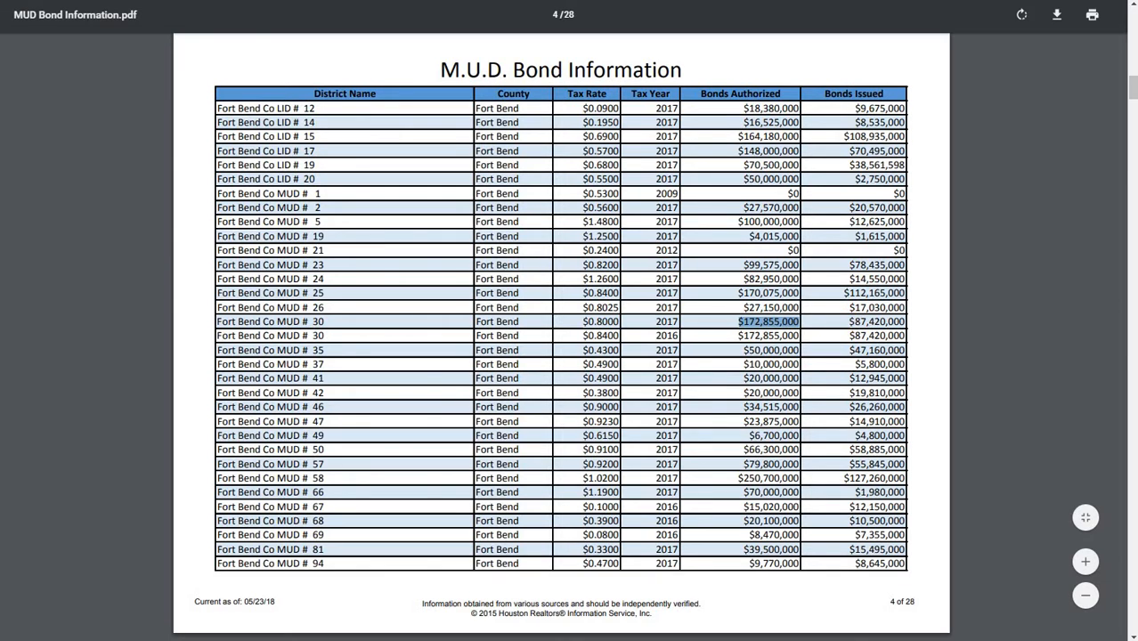
{"action": "key", "text": "alt+Tab"}
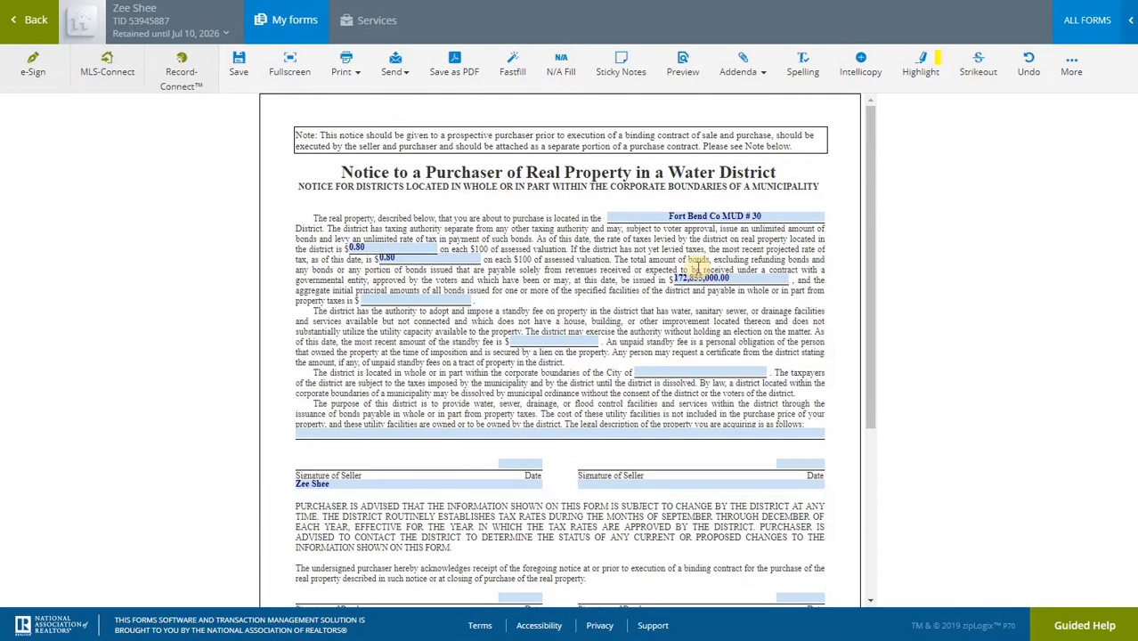
{"action": "left_click", "coordinate": [427, 302]}
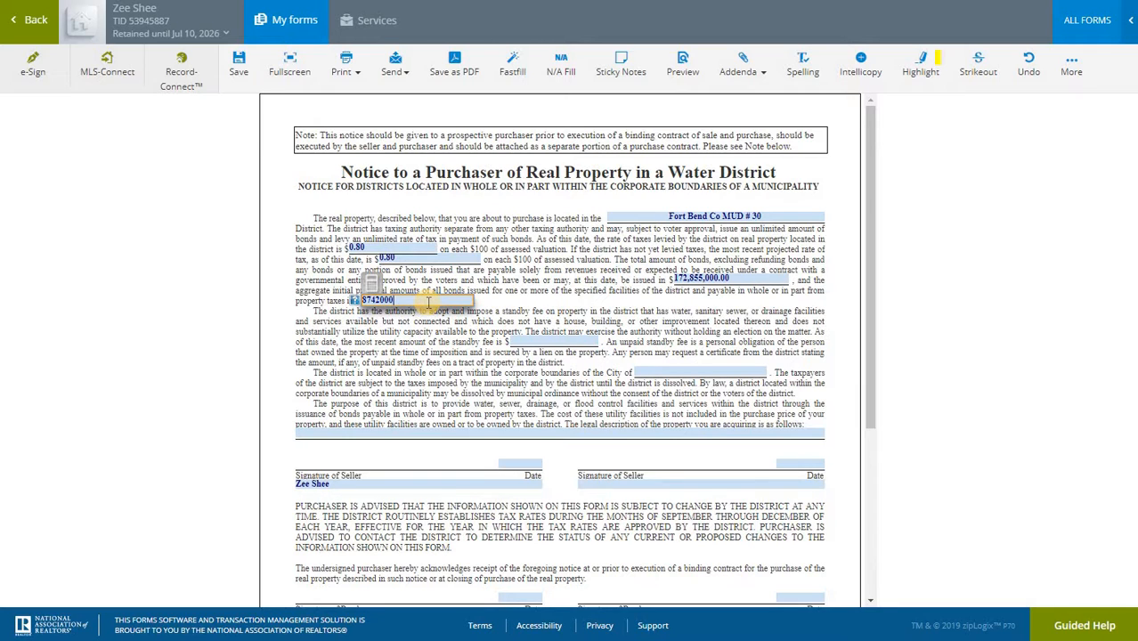
{"action": "type", "text": "0"}
{"action": "left_click", "coordinate": [555, 341]}
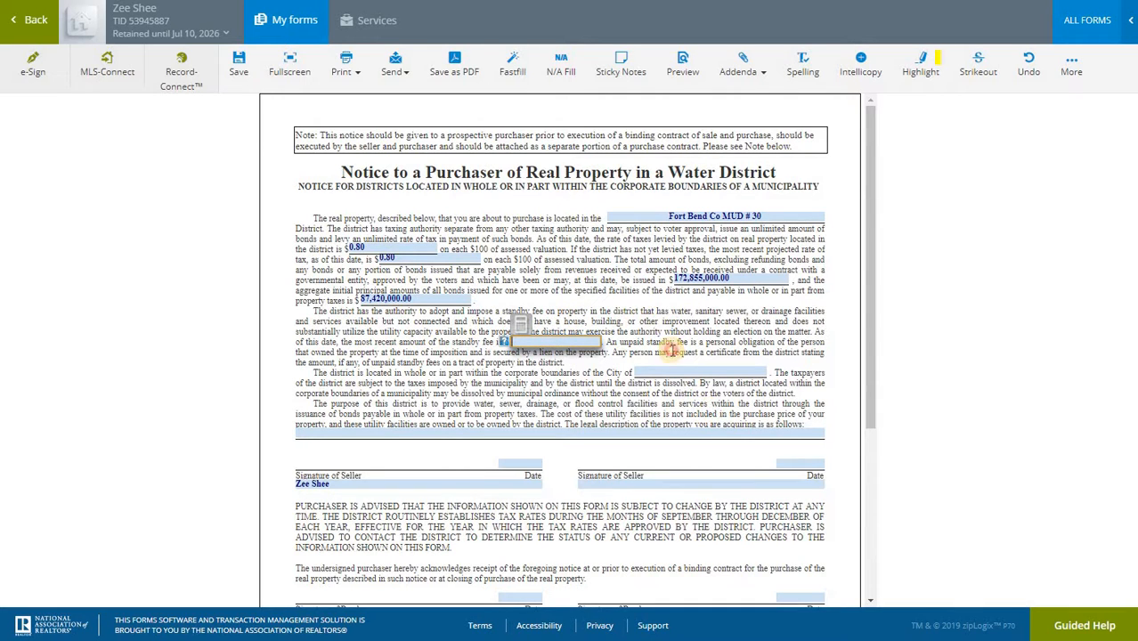
Enter HOUSTON as the city whose corporate boundaries contain the district
{"action": "left_click", "coordinate": [672, 350]}
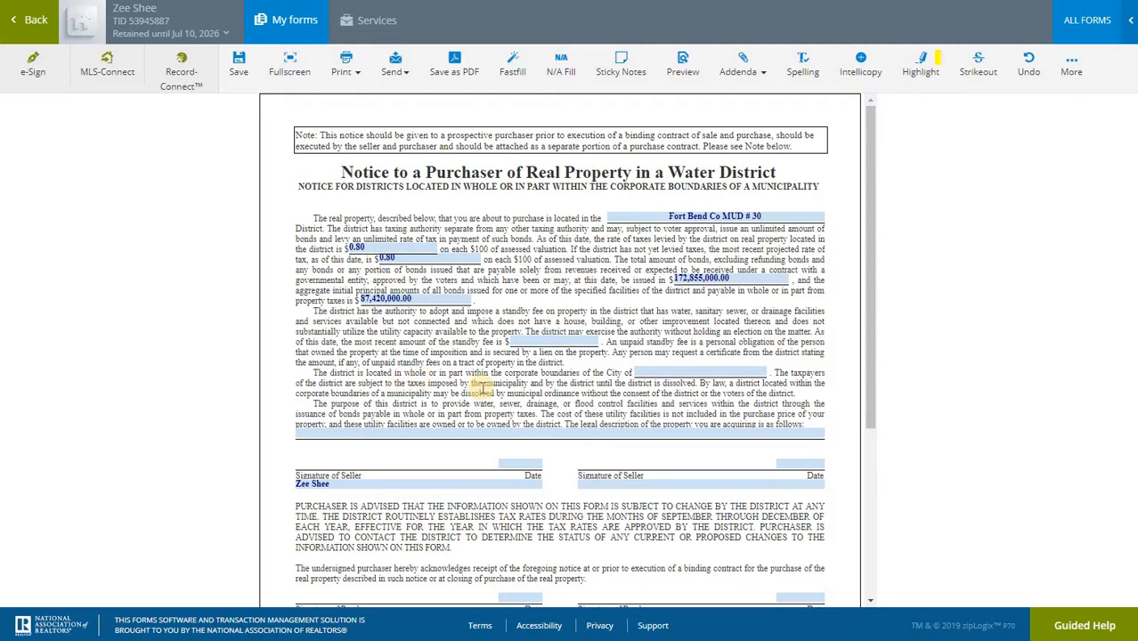
{"action": "left_click", "coordinate": [661, 374]}
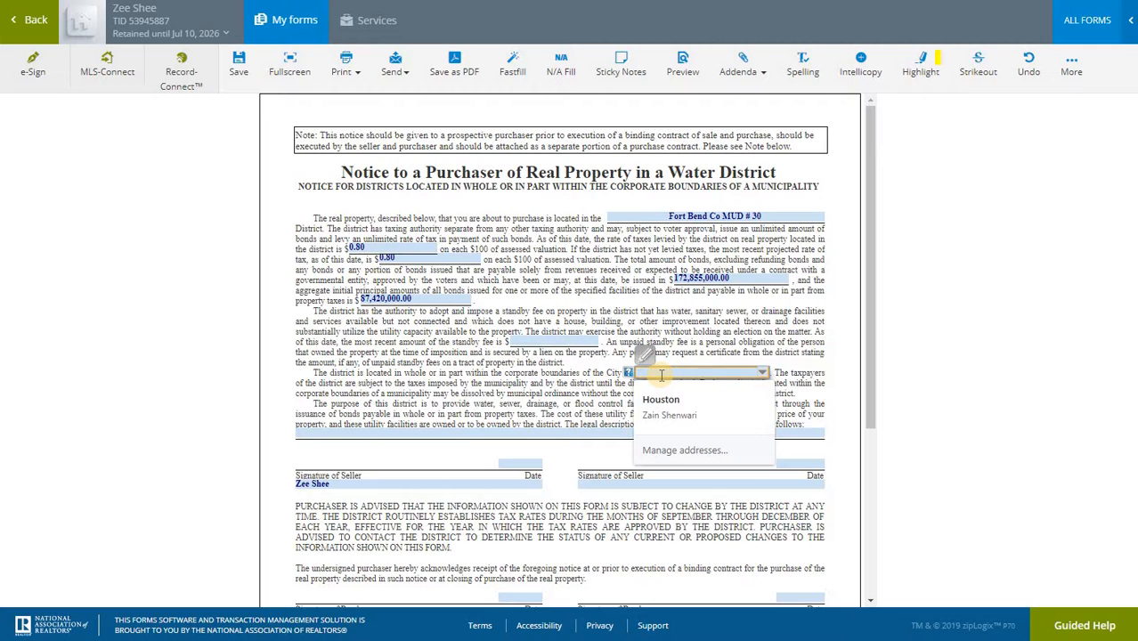
{"action": "type", "text": "HOUSTON"}
{"action": "left_click", "coordinate": [715, 347]}
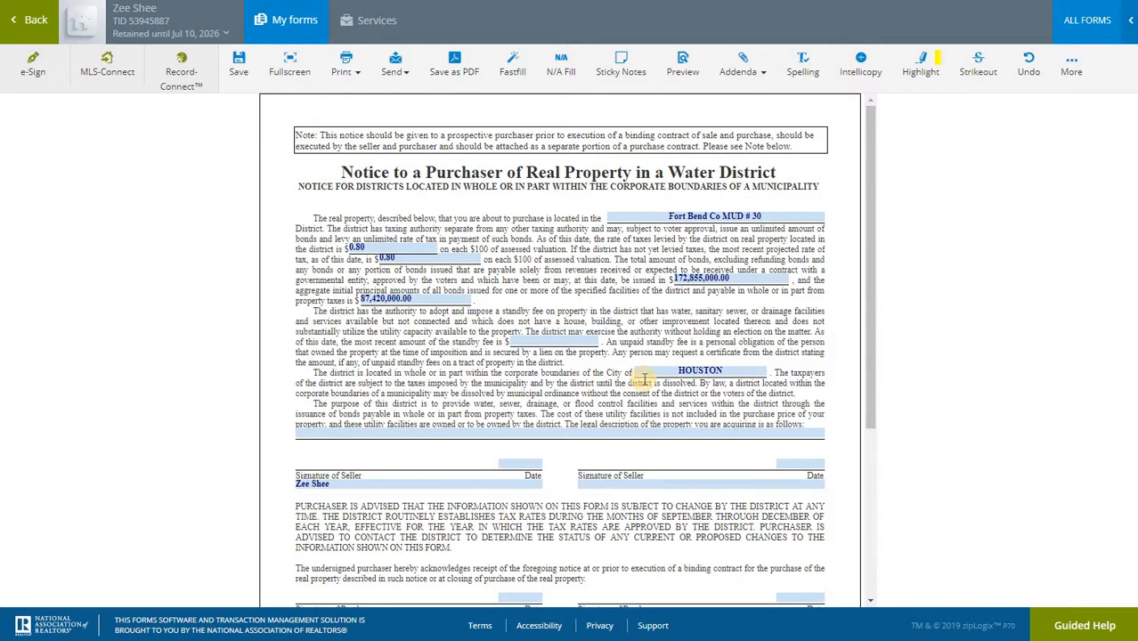
{"action": "scroll", "coordinate": [578, 370], "scroll_direction": "down", "scroll_amount": 1}
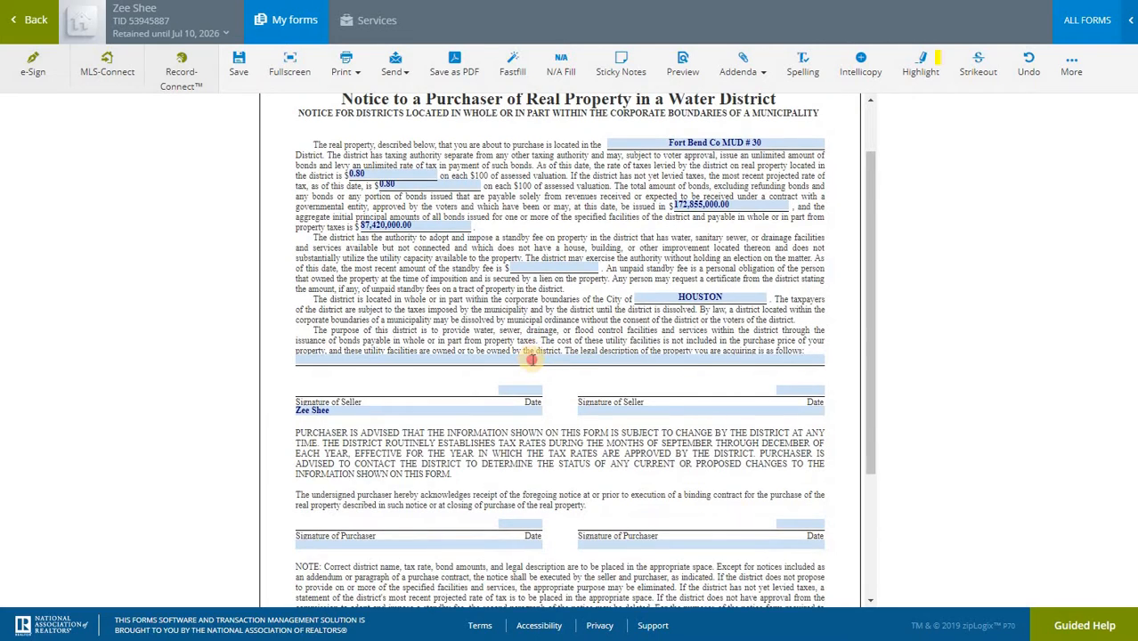
{"action": "left_click", "coordinate": [533, 360]}
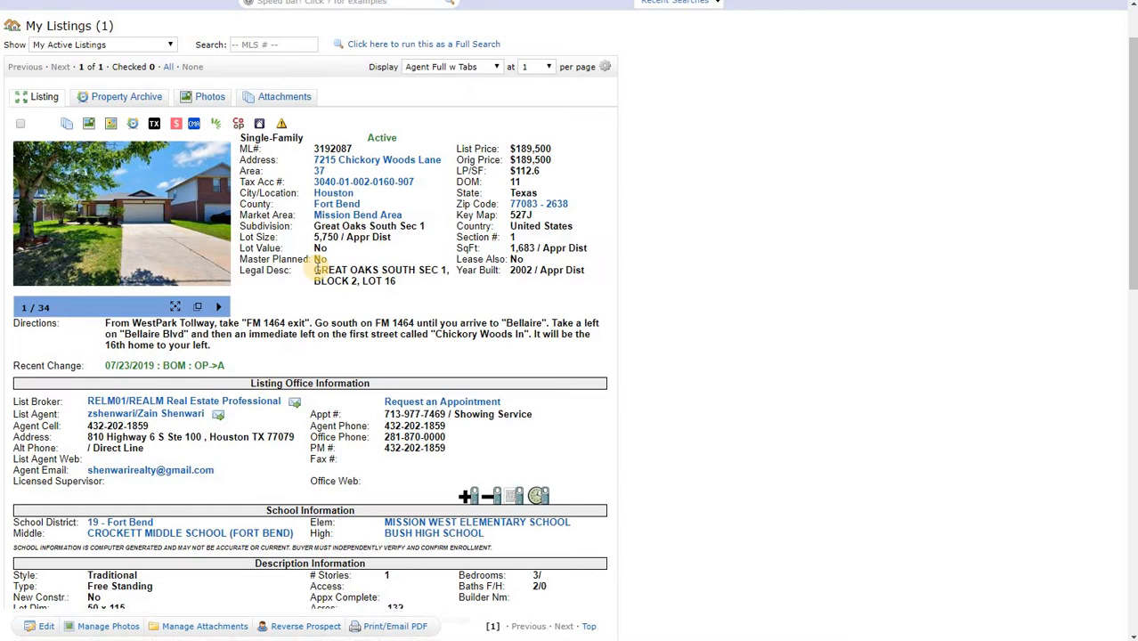
{"action": "left_click_drag", "start_coordinate": [315, 265], "coordinate": [397, 284]}
{"action": "key", "text": "ctrl+c"}
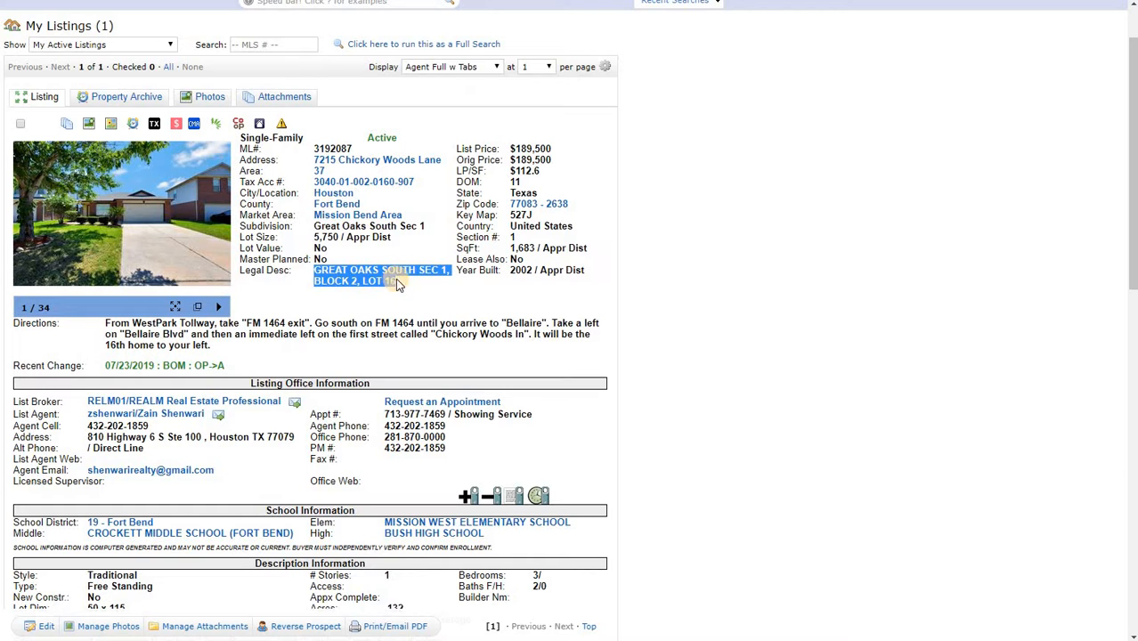
{"action": "key", "text": "alt+Tab"}
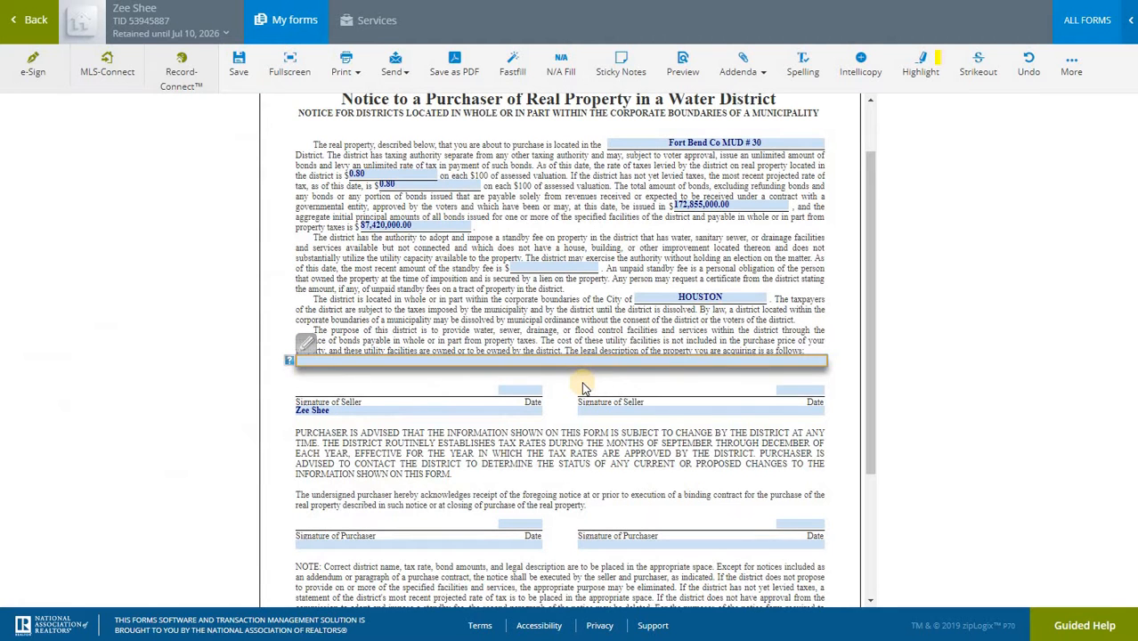
{"action": "key", "text": "ctrl+v"}
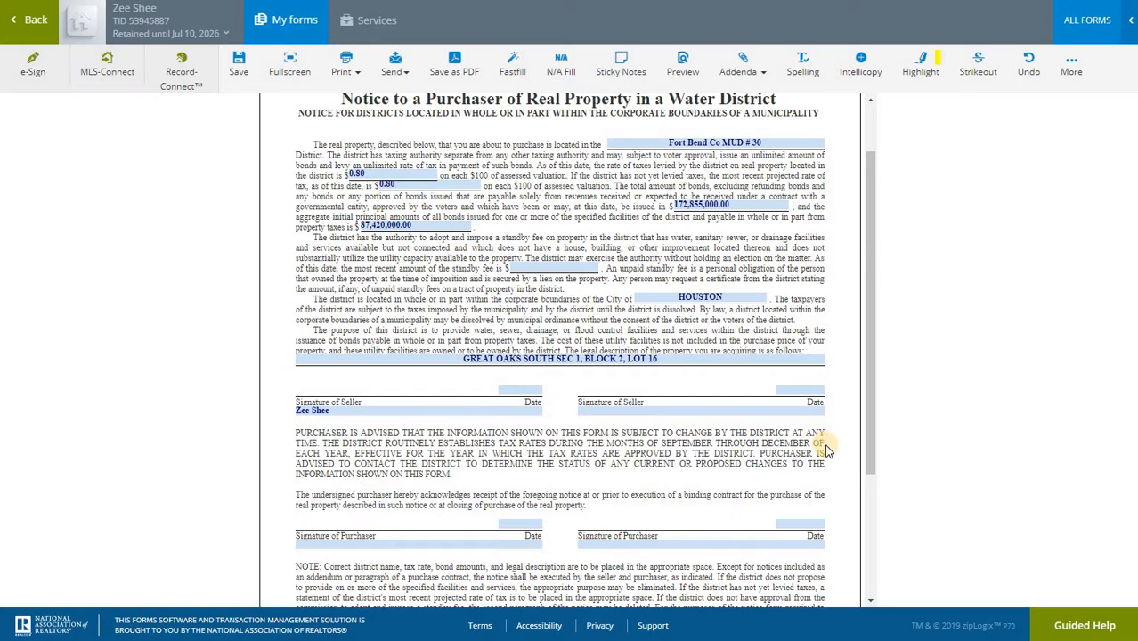
Enter 2017 as the calendar year in the "January 1" blank of the form's closing note
{"action": "scroll", "coordinate": [713, 397], "scroll_direction": "down", "scroll_amount": 1}
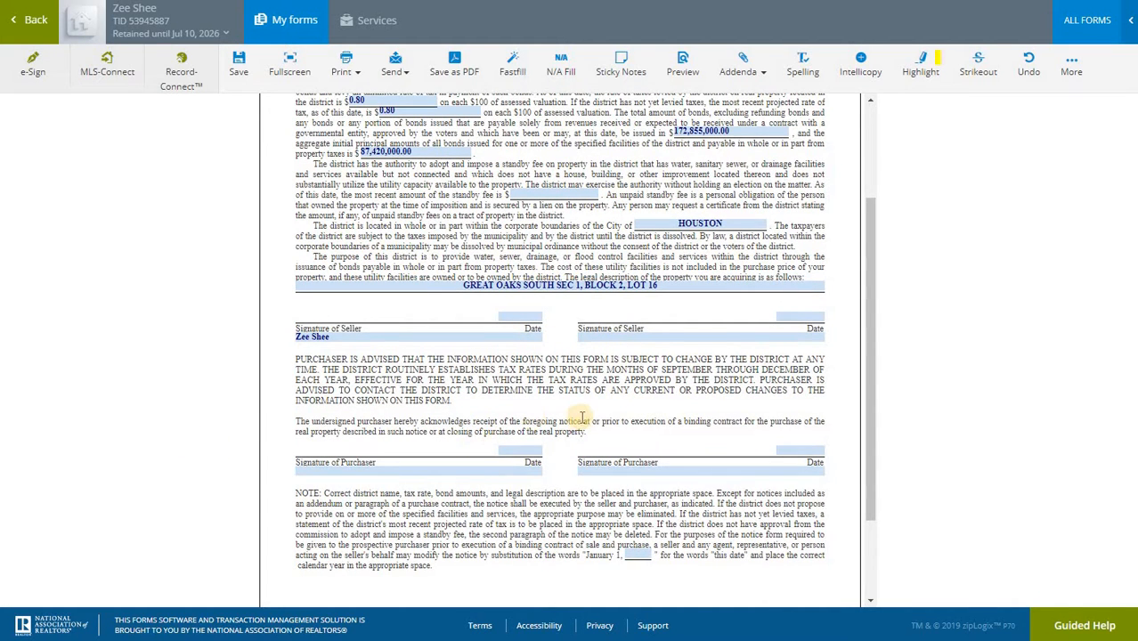
{"action": "scroll", "coordinate": [586, 430], "scroll_direction": "down", "scroll_amount": 2}
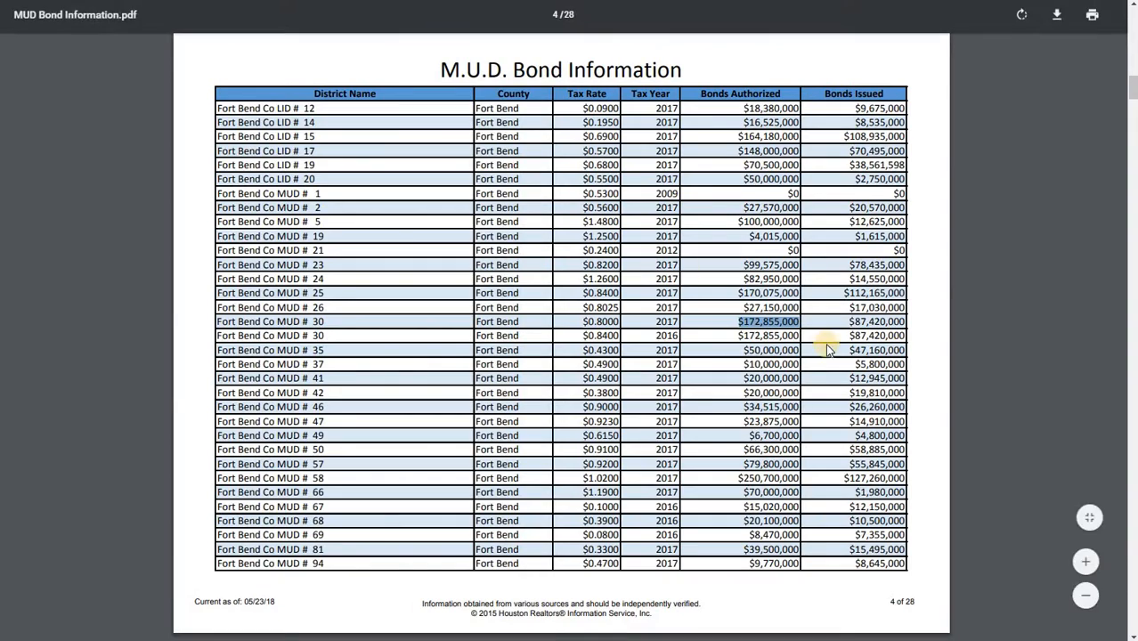
{"action": "left_click", "coordinate": [665, 321]}
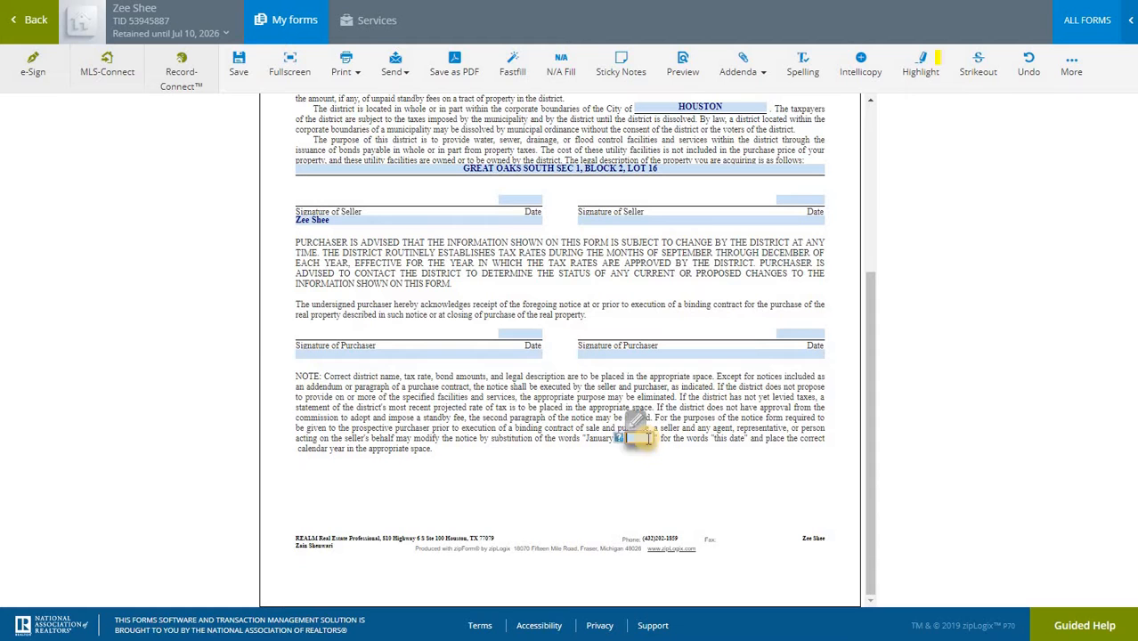
{"action": "type", "text": "2017"}
{"action": "left_click", "coordinate": [768, 436]}
{"action": "scroll", "coordinate": [768, 436], "scroll_direction": "up", "scroll_amount": 3}
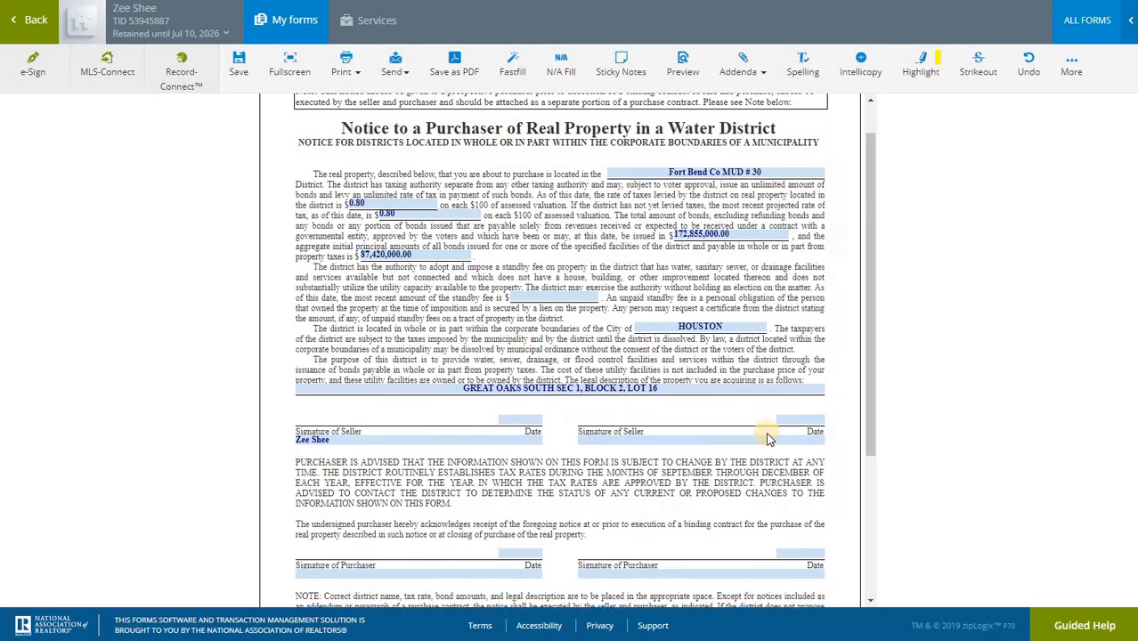